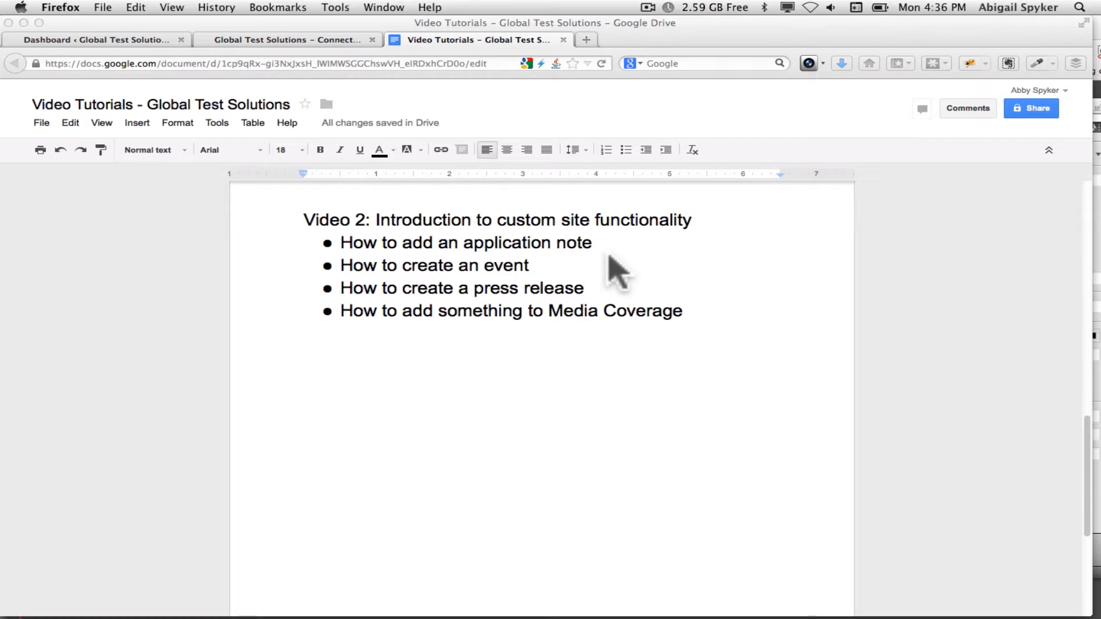
# - Open the Library page of the Global Test Solutions website and review the listed application notes
pyautogui.click(265, 41)
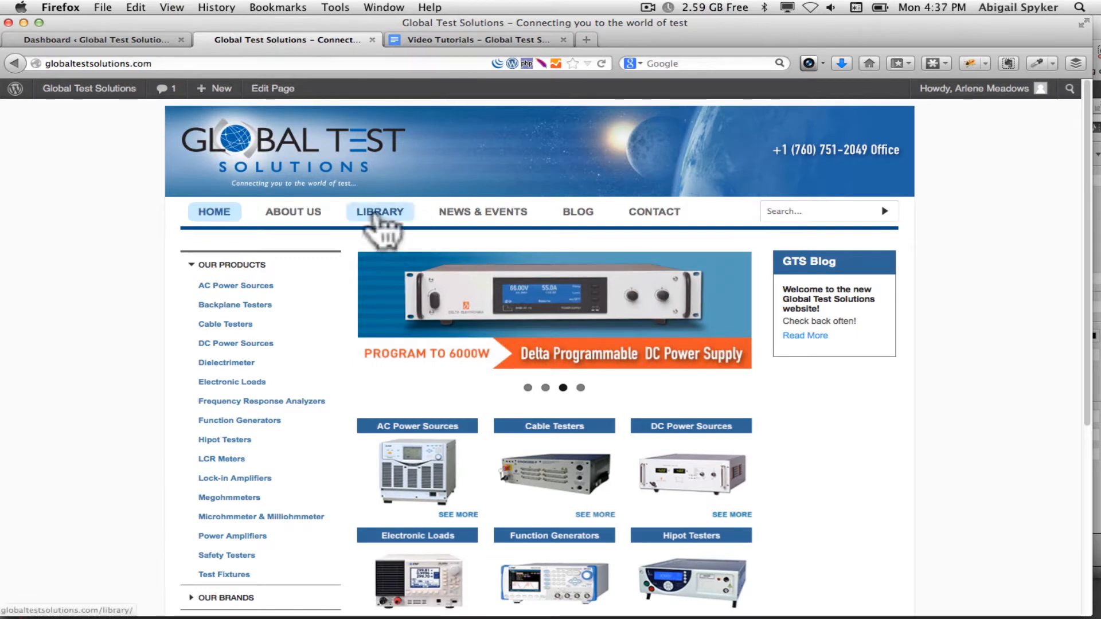
pyautogui.click(376, 216)
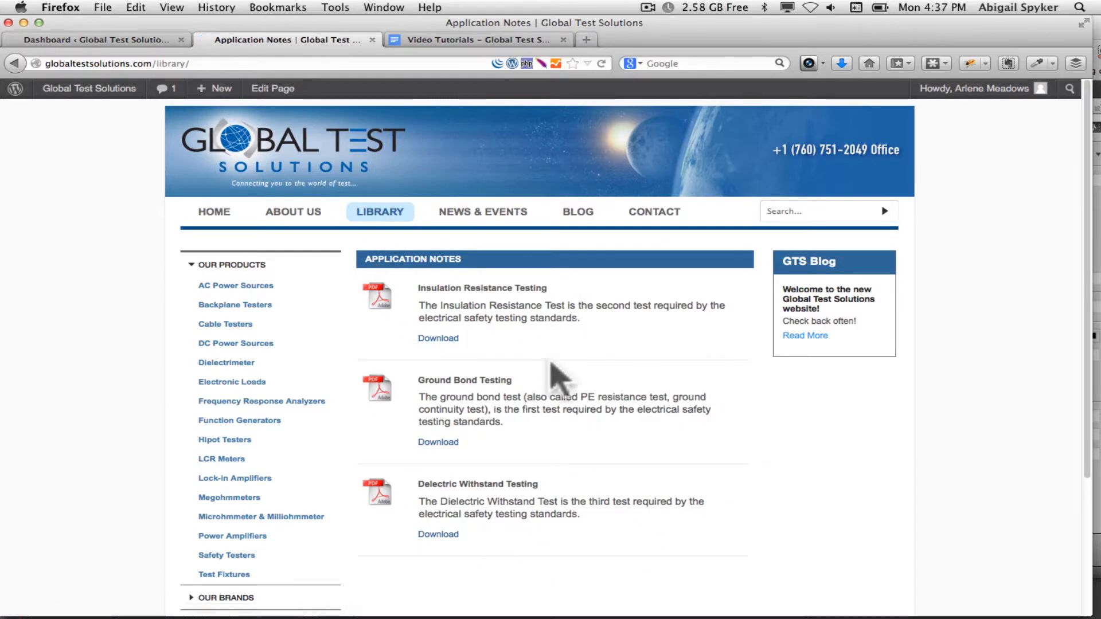
pyautogui.scroll(-5, 555, 370)
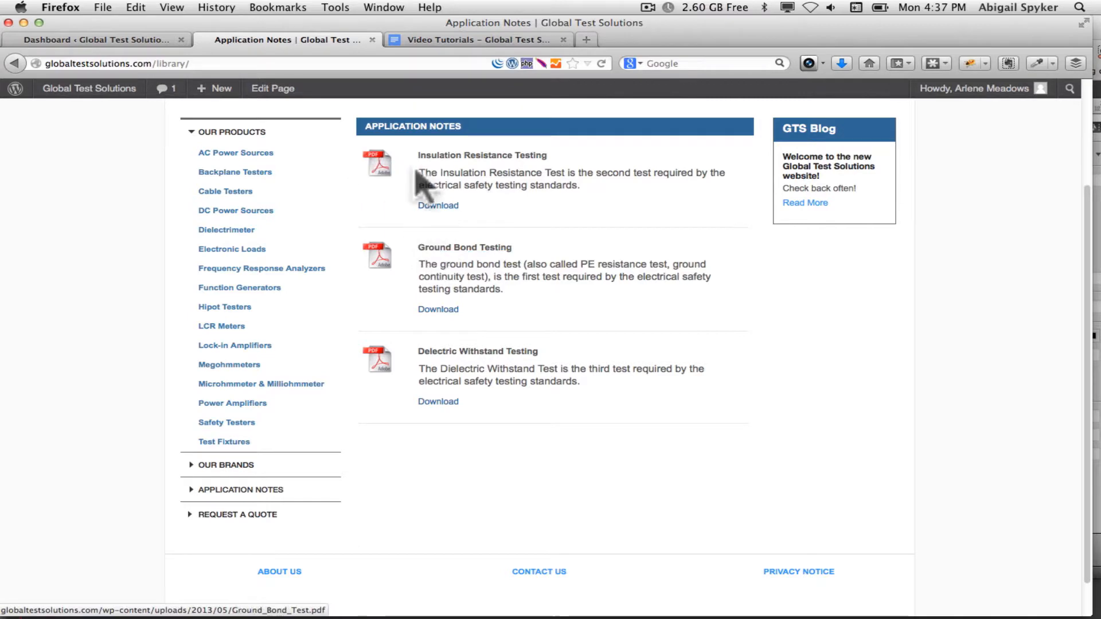
pyautogui.scroll(5, 393, 158)
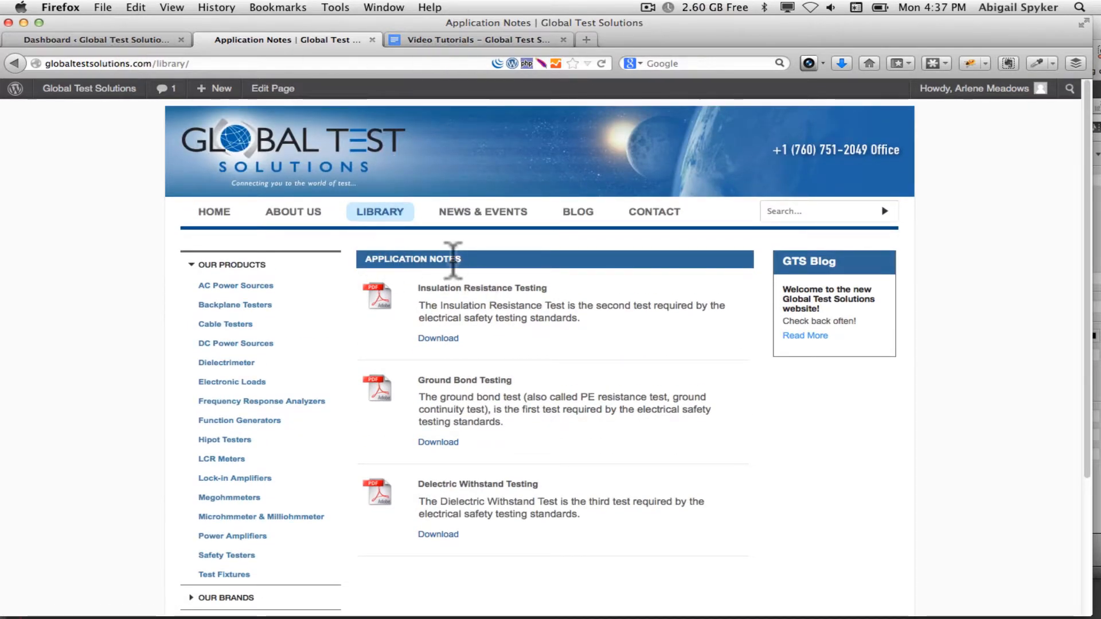
# - Locate the sample application note PDF on the desktop and return to the browser
pyautogui.press('F11')
pyautogui.click(925, 263)
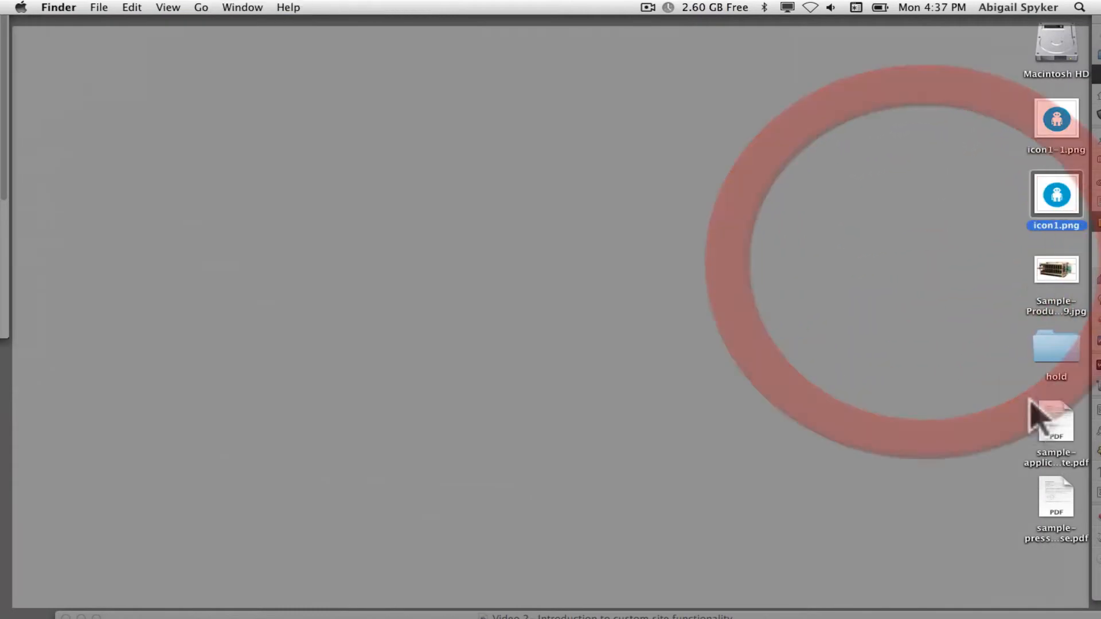
pyautogui.click(1055, 447)
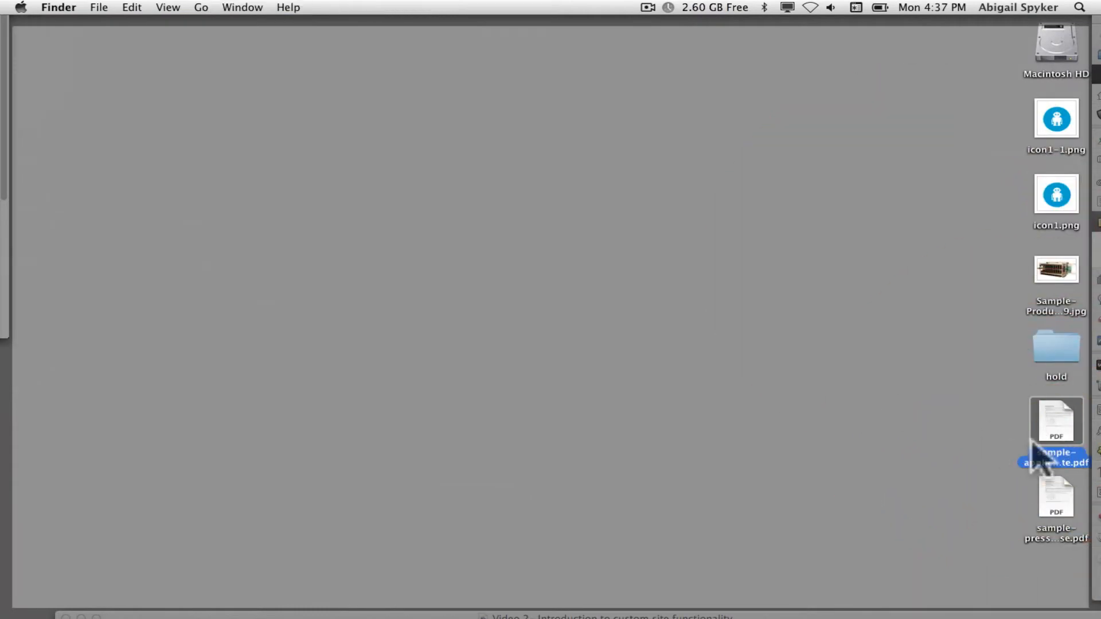
pyautogui.press('F11')
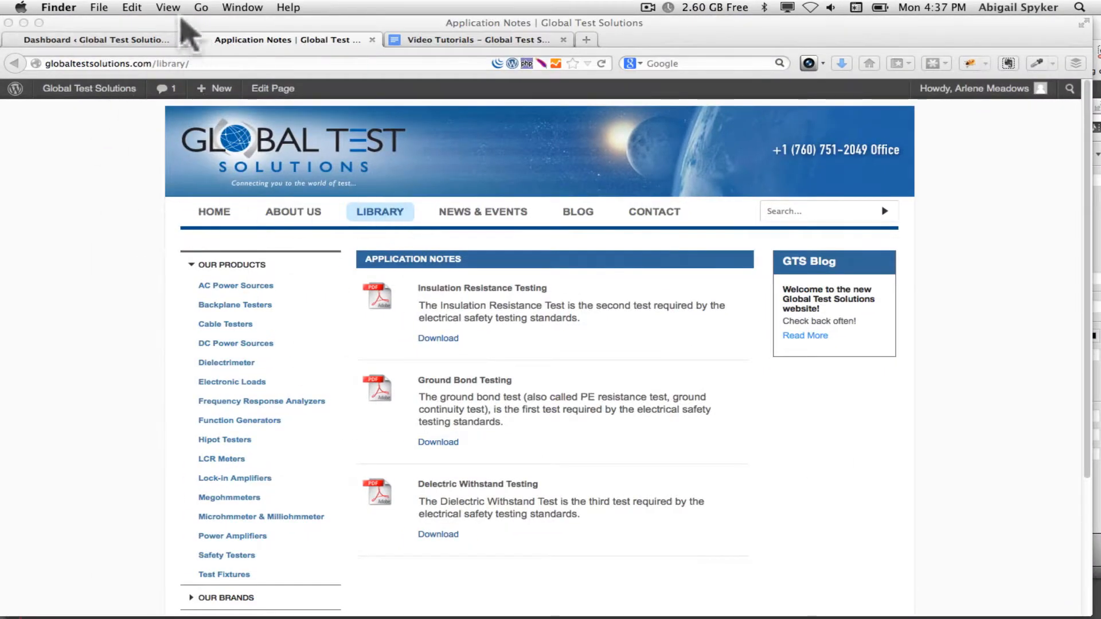
# - Start a new link in the WordPress dashboard and name it "New Sample Application Note"
pyautogui.click(135, 40)
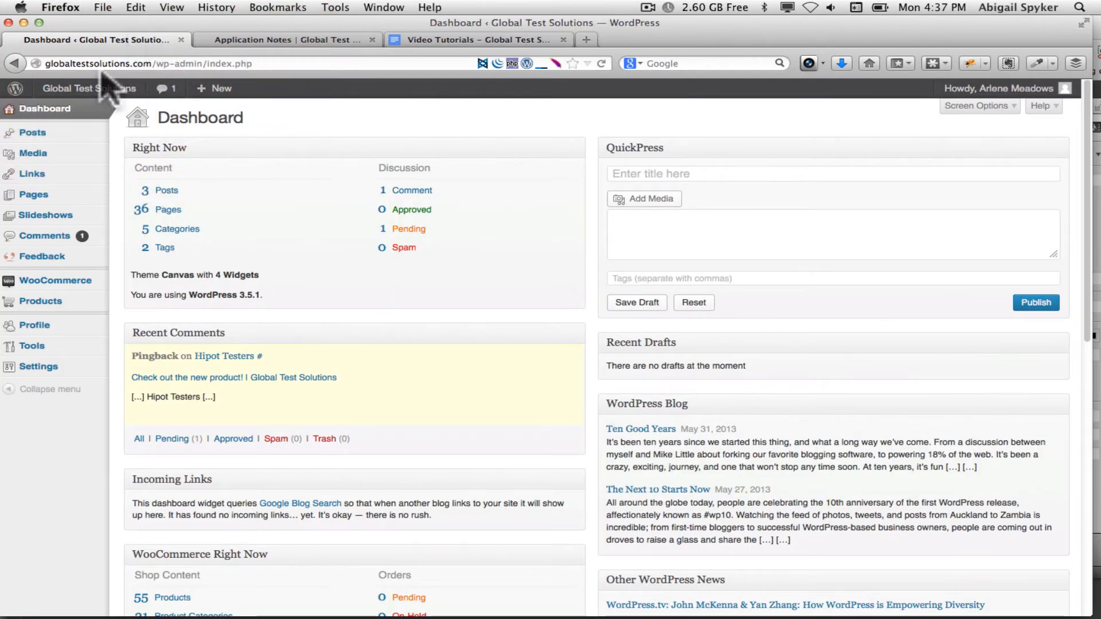
pyautogui.moveTo(34, 178)
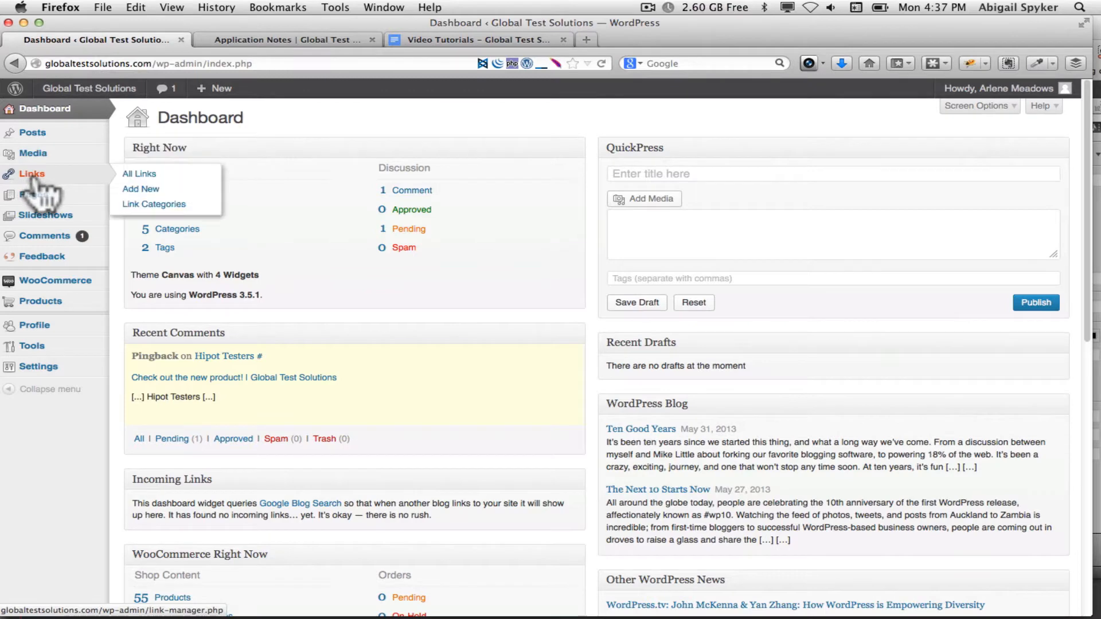
pyautogui.click(152, 190)
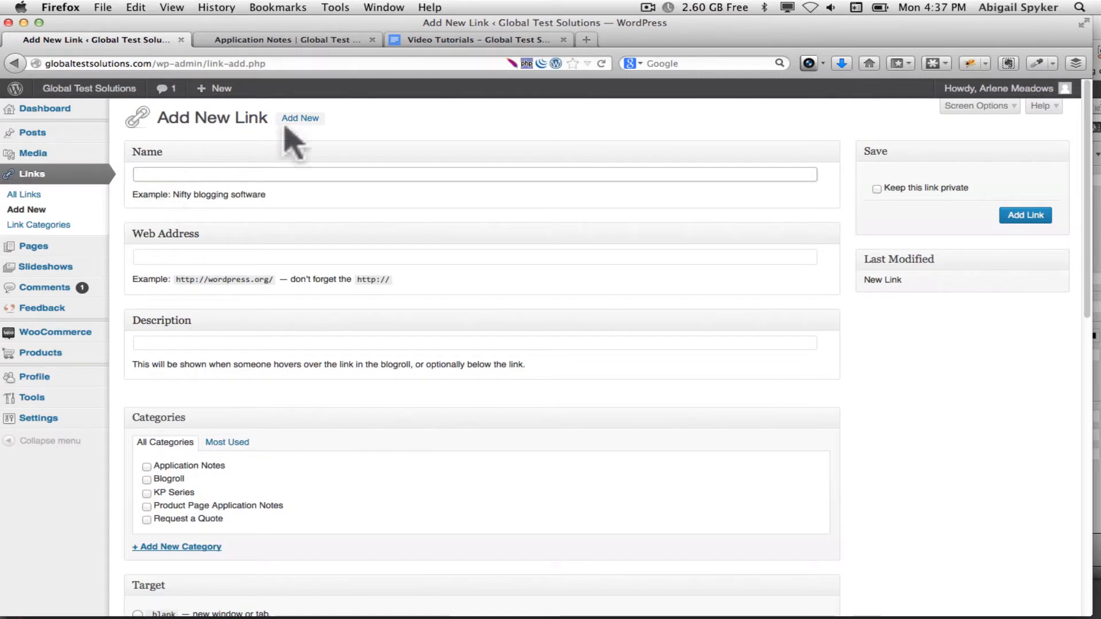
pyautogui.write('New')
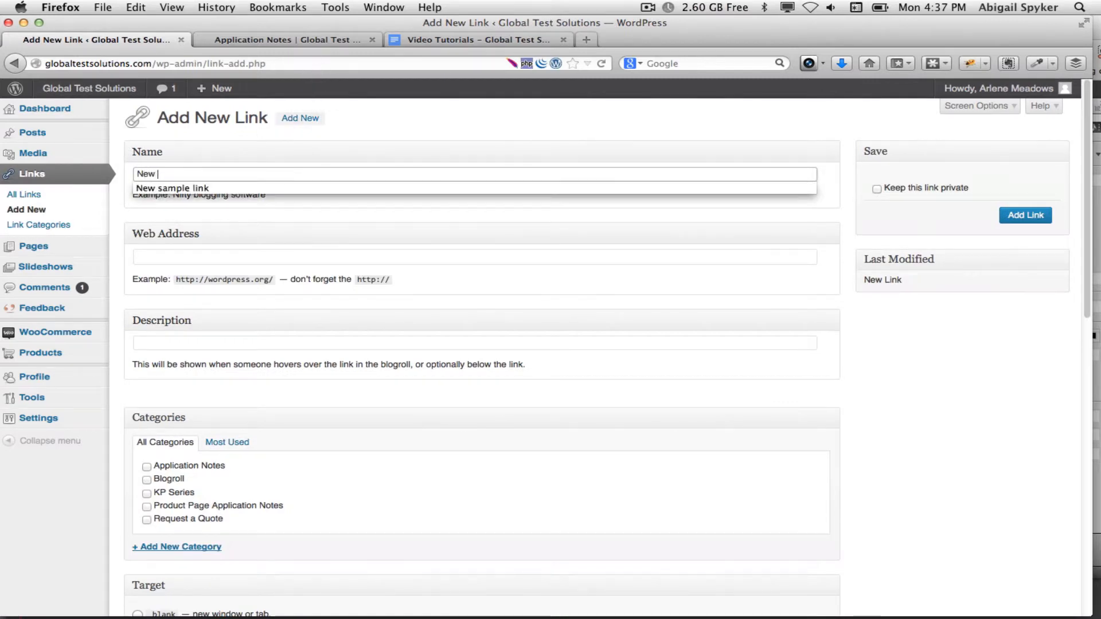
pyautogui.write(' Sample Application Note')
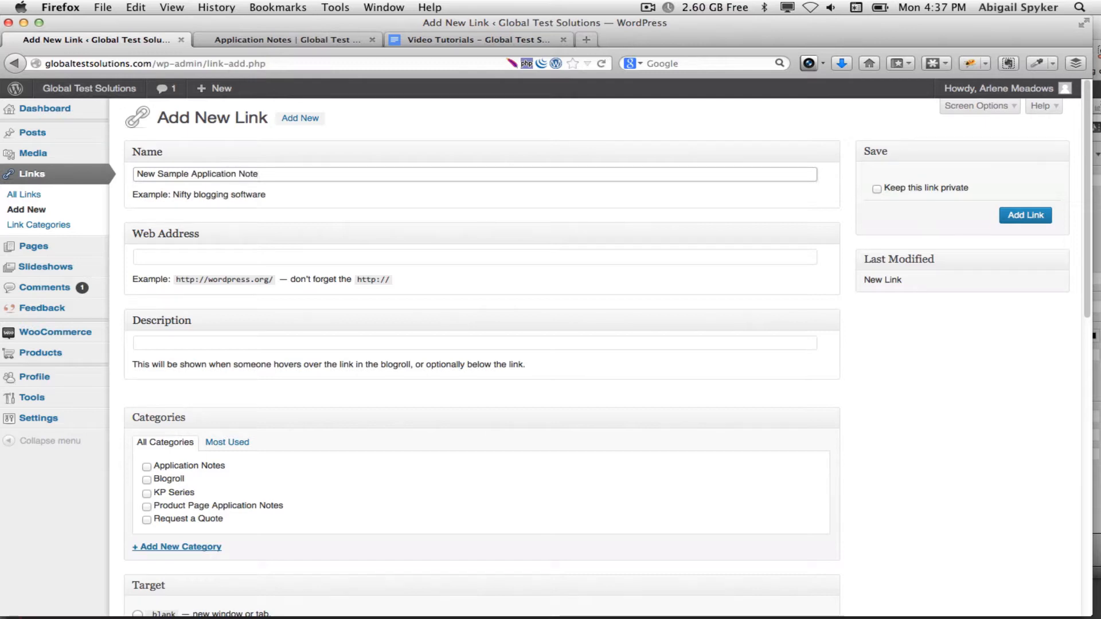
# - Open the Media Library in a separate browser tab and go to its page for uploading new media
pyautogui.click(196, 257)
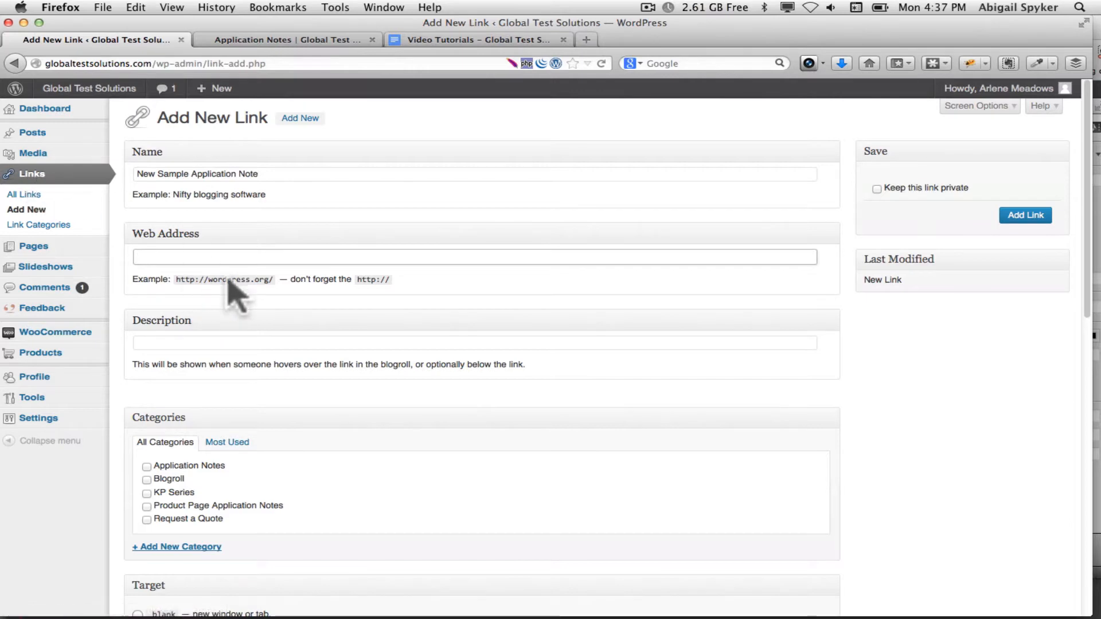
pyautogui.moveTo(36, 160)
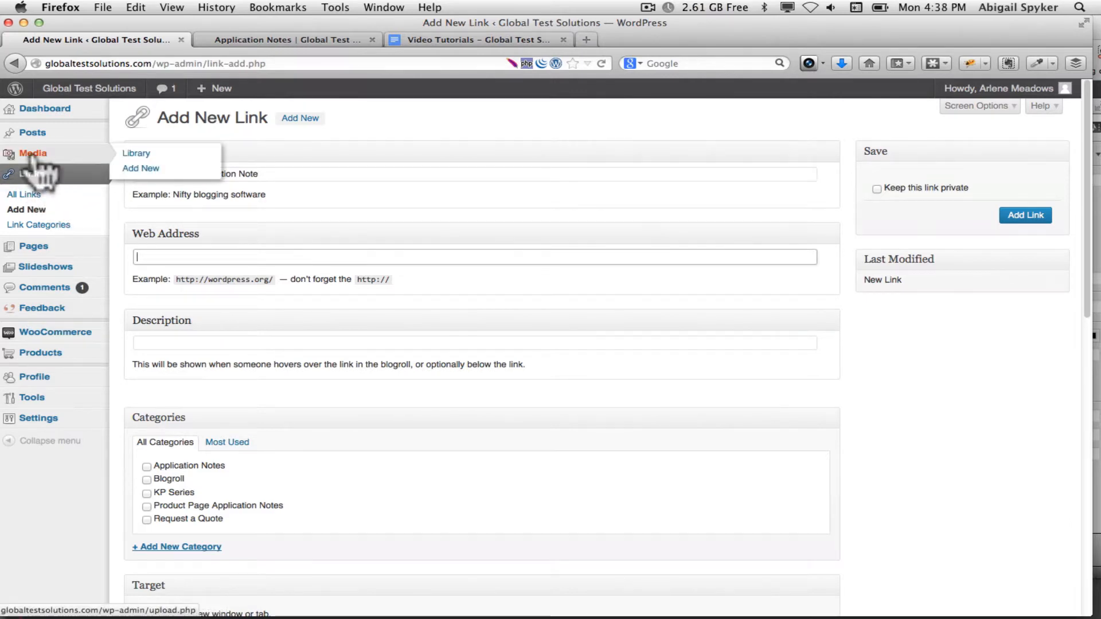
pyautogui.rightClick(35, 158)
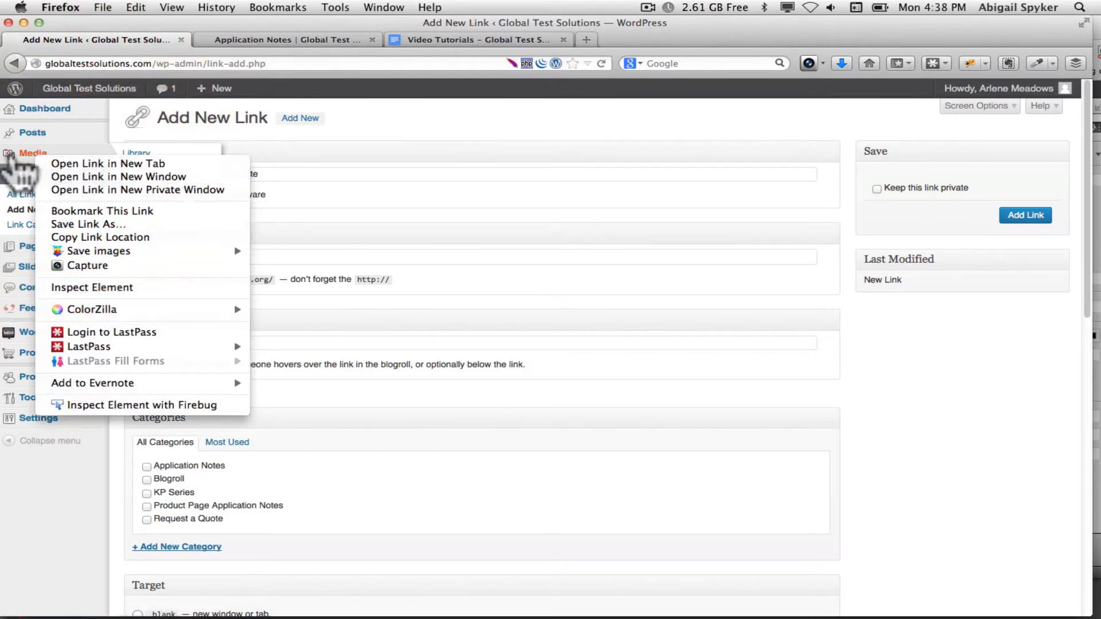
pyautogui.click(80, 164)
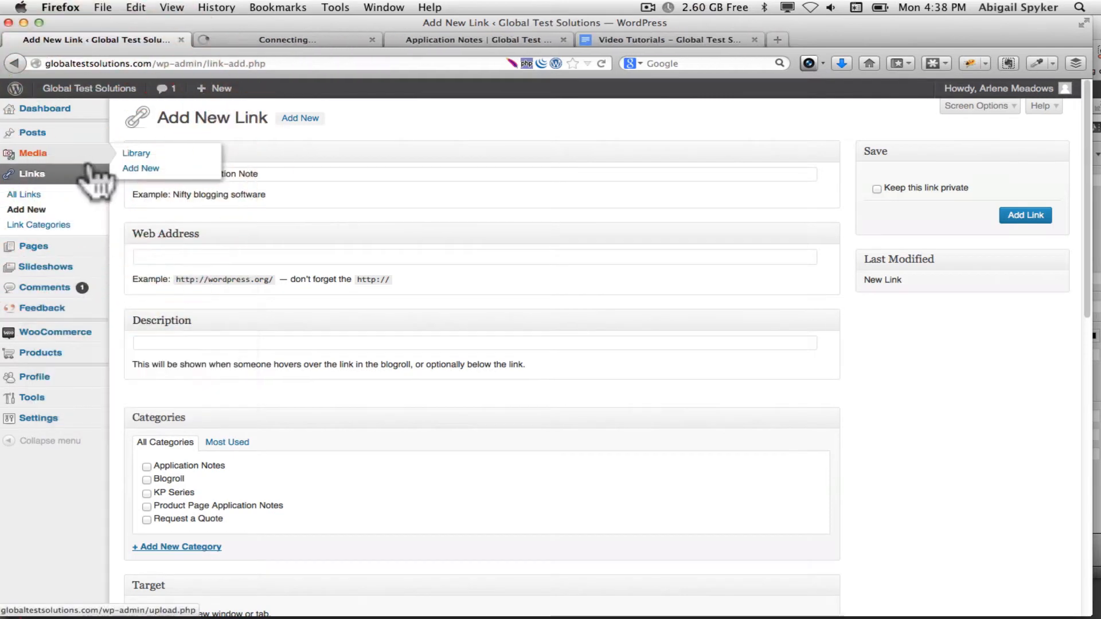
pyautogui.click(281, 40)
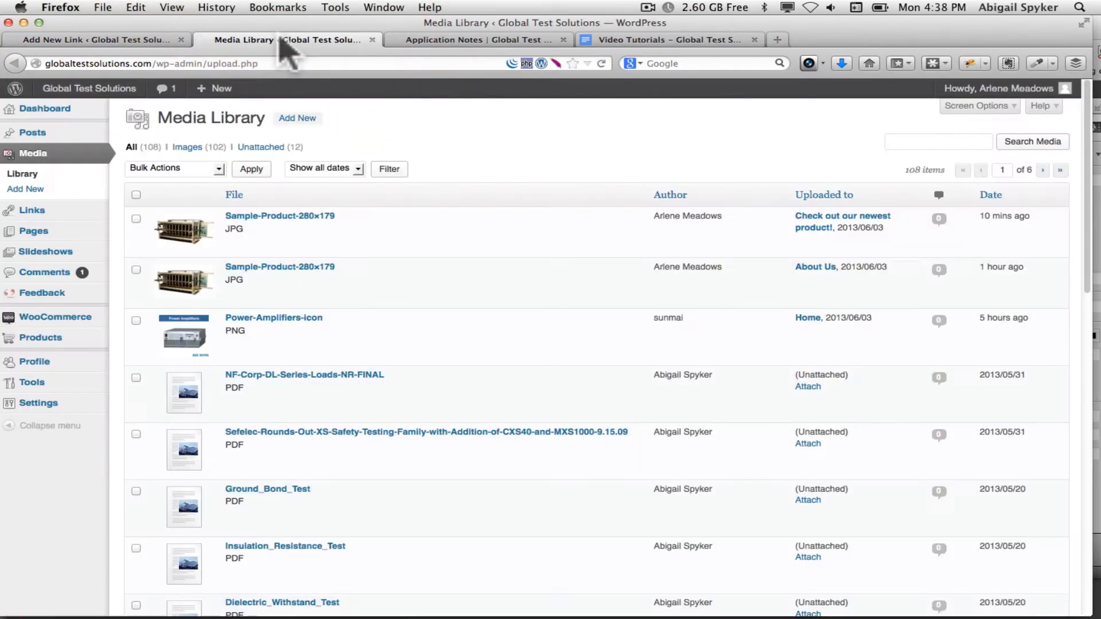
pyautogui.click(296, 118)
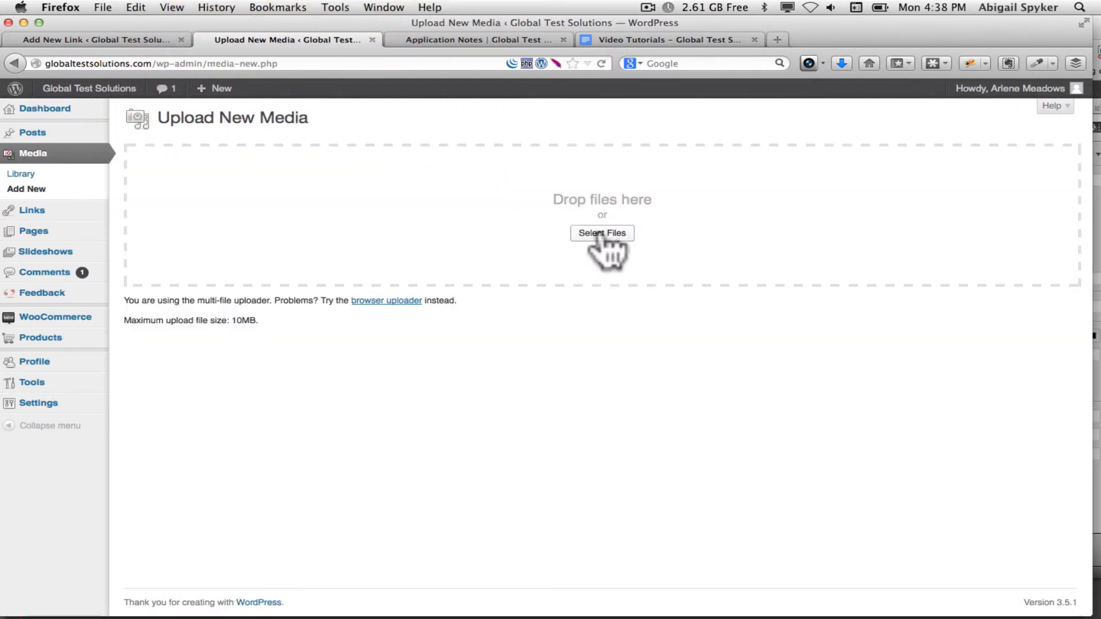
# - Upload the sample application note PDF from the desktop to the media library
pyautogui.press('F11')
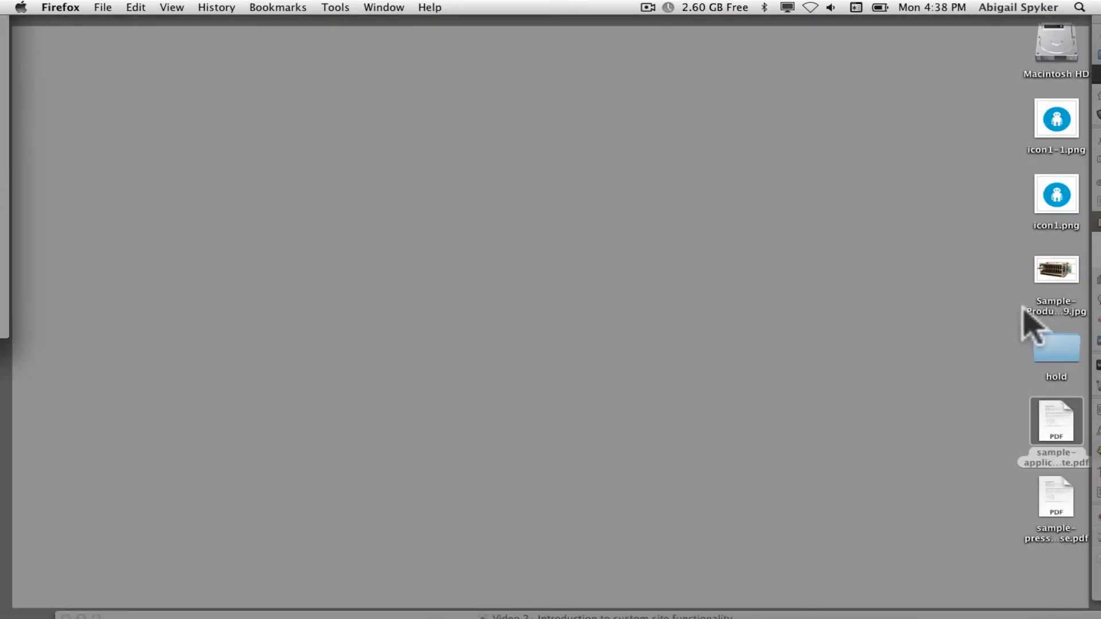
pyautogui.moveTo(1046, 418); pyautogui.dragTo(546, 213)
pyautogui.press('F11')
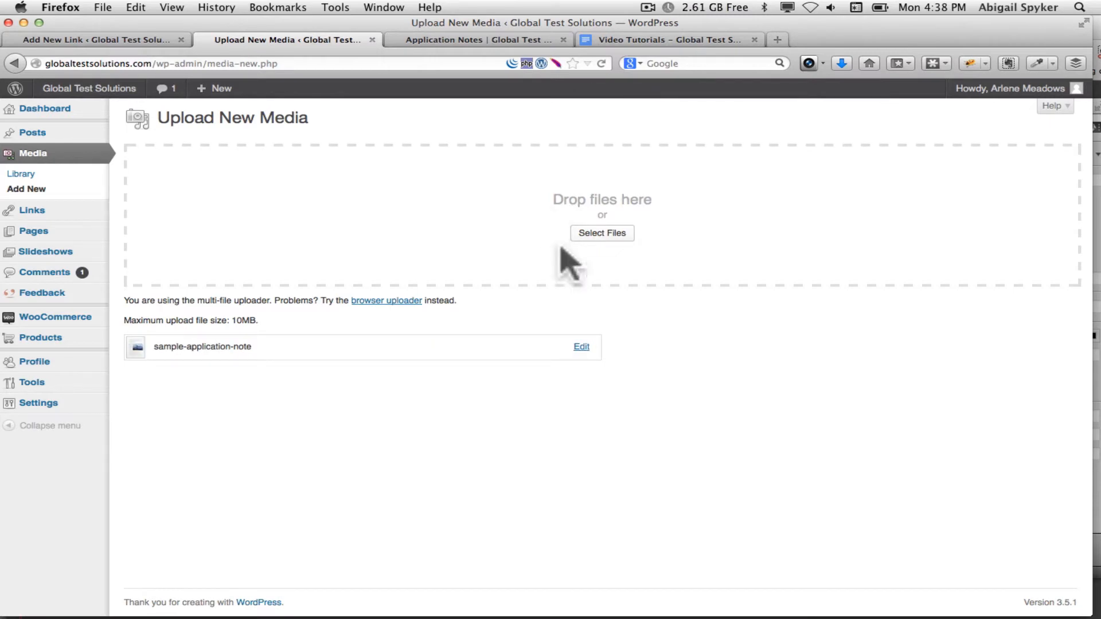
# - Open the uploaded sample-application-note file for editing and copy its file URL
pyautogui.click(581, 347)
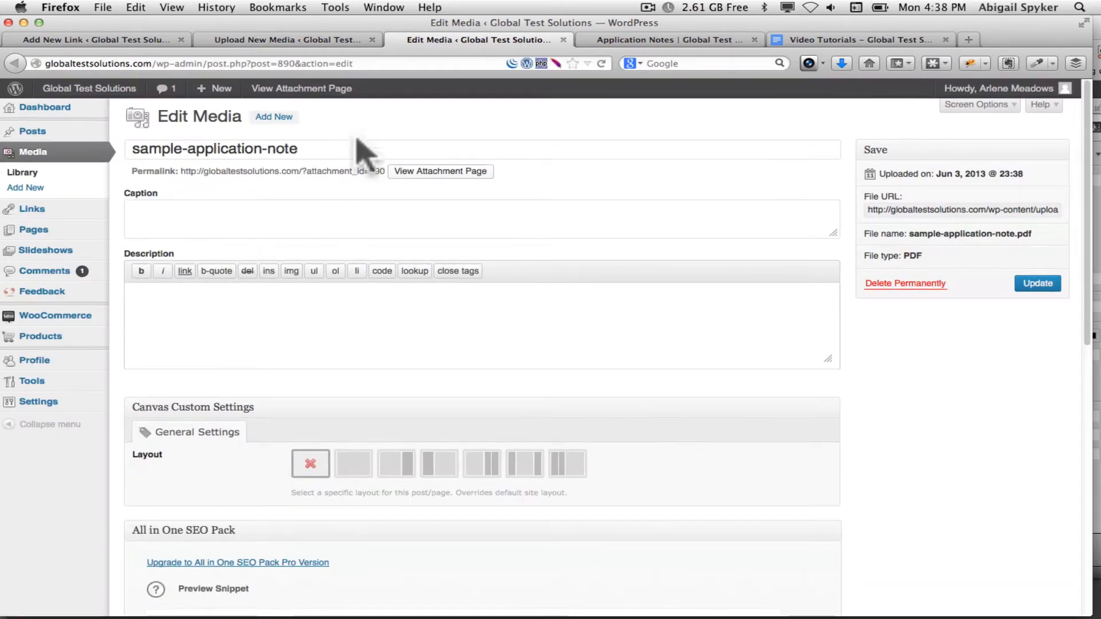
pyautogui.scroll(-10, 157, 196)
pyautogui.scroll(10, 238, 201)
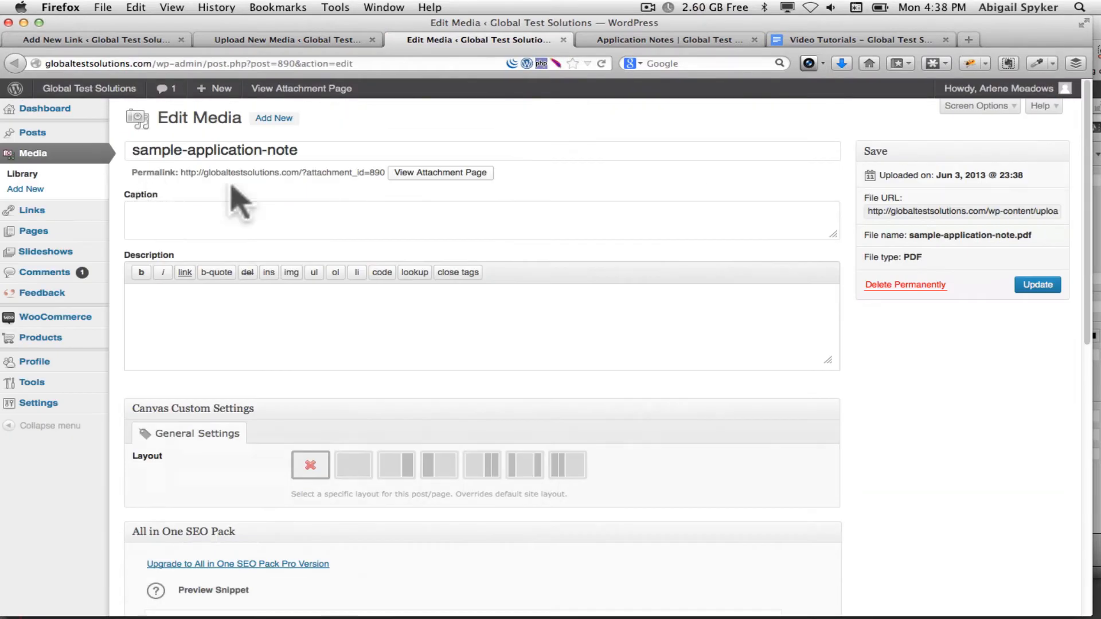
pyautogui.moveTo(181, 172); pyautogui.dragTo(381, 183)
pyautogui.click(596, 195)
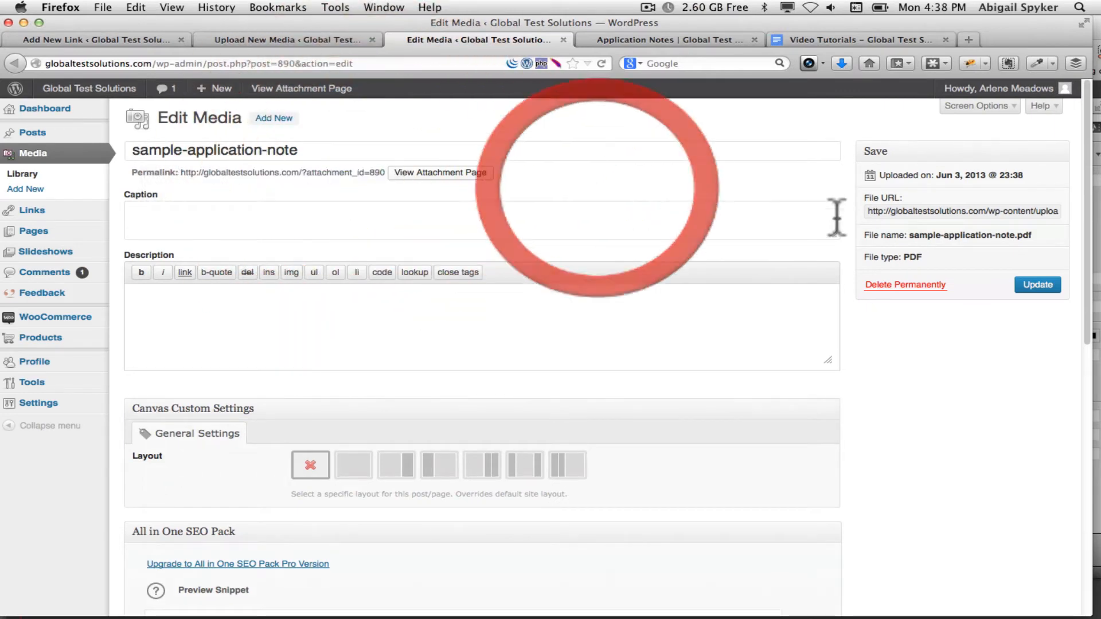
pyautogui.click(895, 211)
pyautogui.press('super+c')
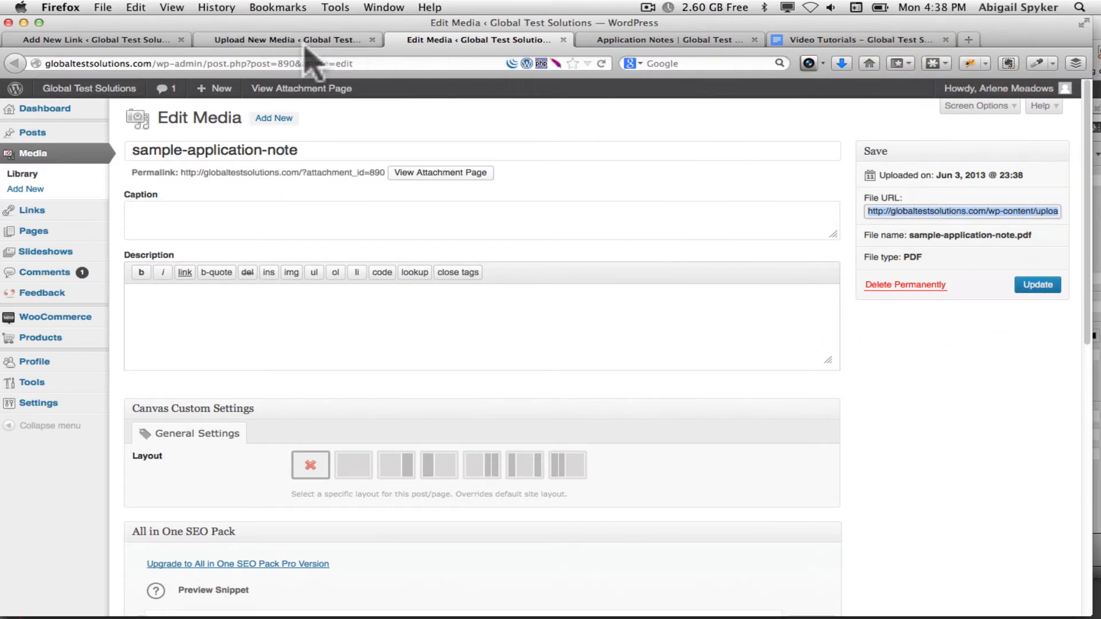
# - Return to the new link form and paste the copied PDF URL as the web address
pyautogui.click(98, 39)
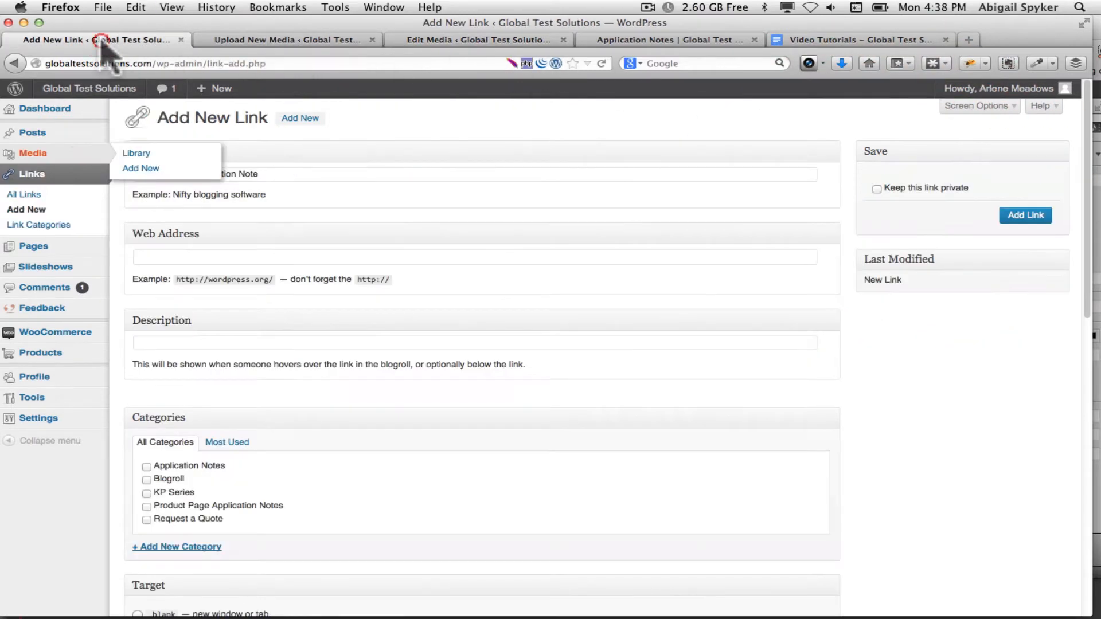
pyautogui.click(229, 256)
pyautogui.press('super+v')
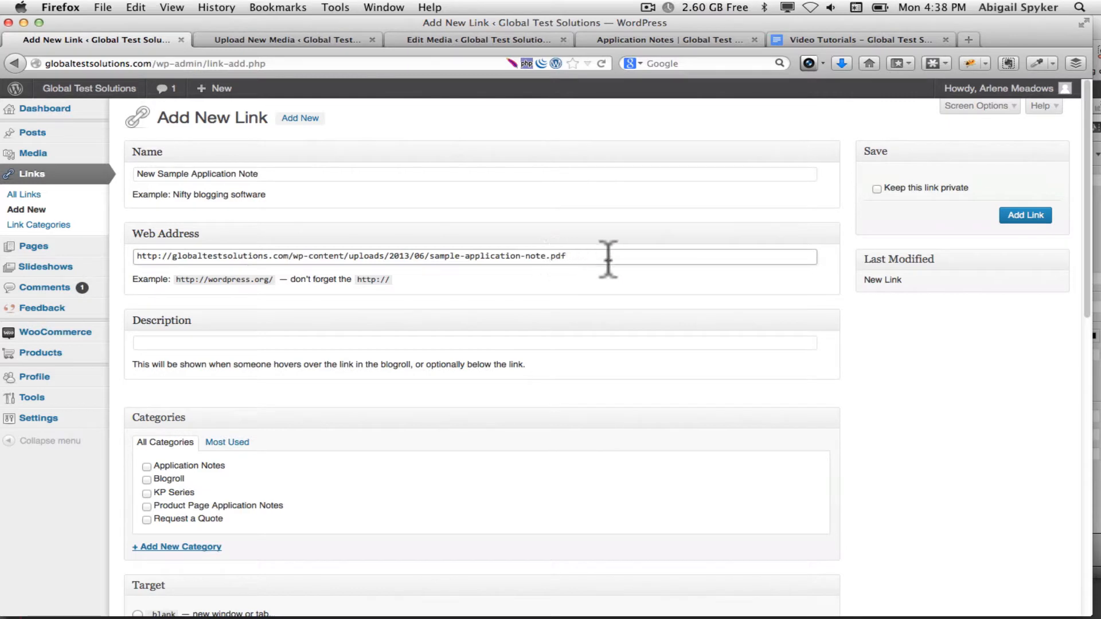
# - Enter the link description "this is an example applicaiton note description"
pyautogui.scroll(-3, 653, 267)
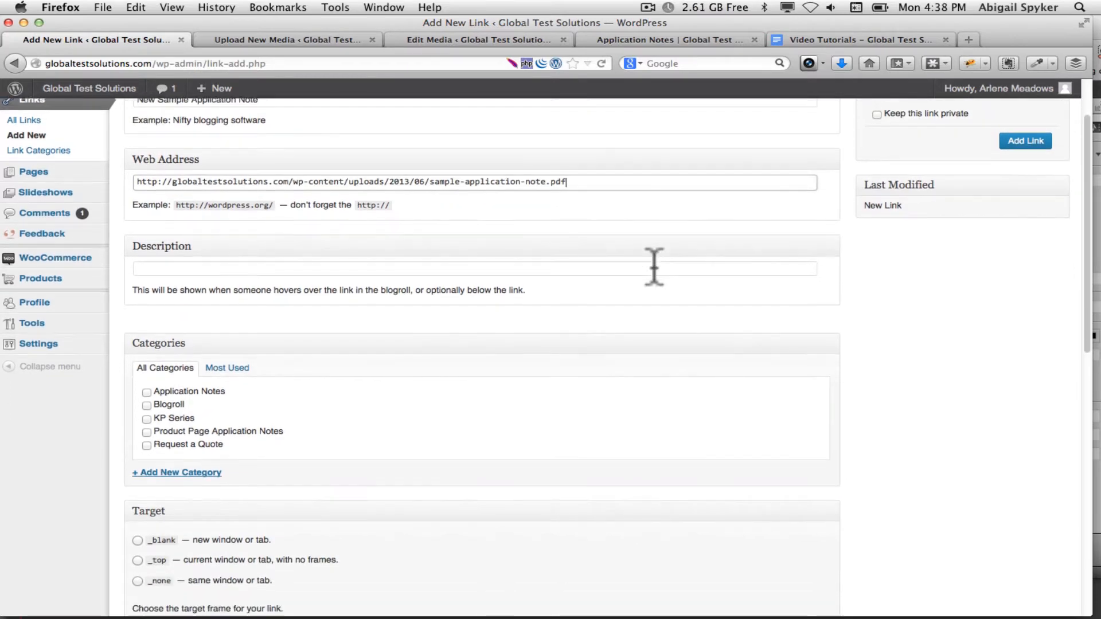
pyautogui.scroll(3, 190, 265)
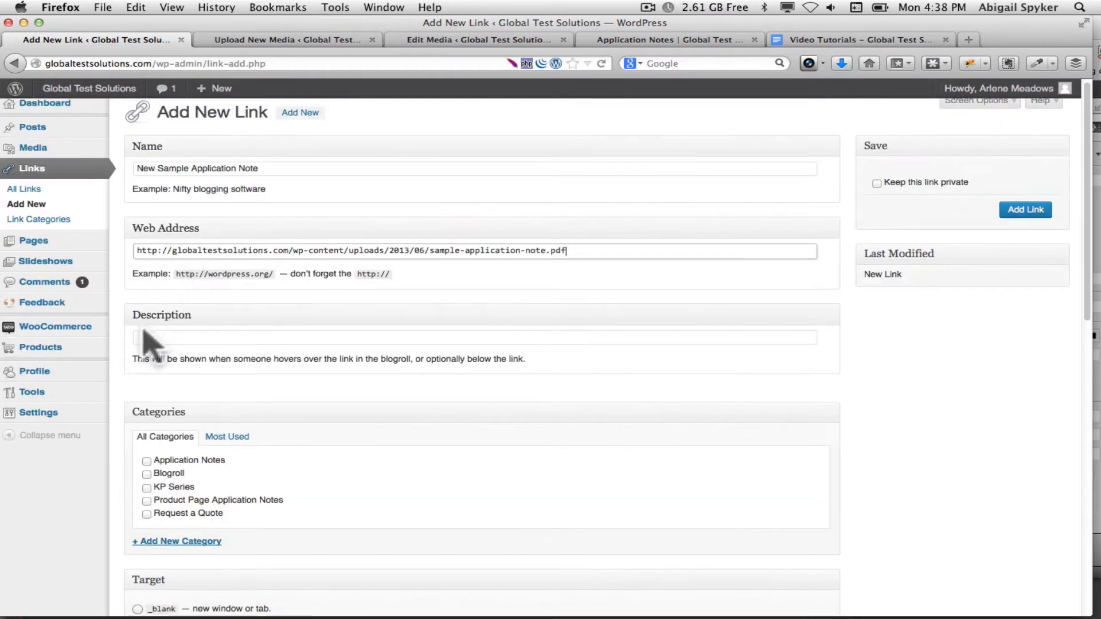
pyautogui.click(152, 337)
pyautogui.write('Thgi')
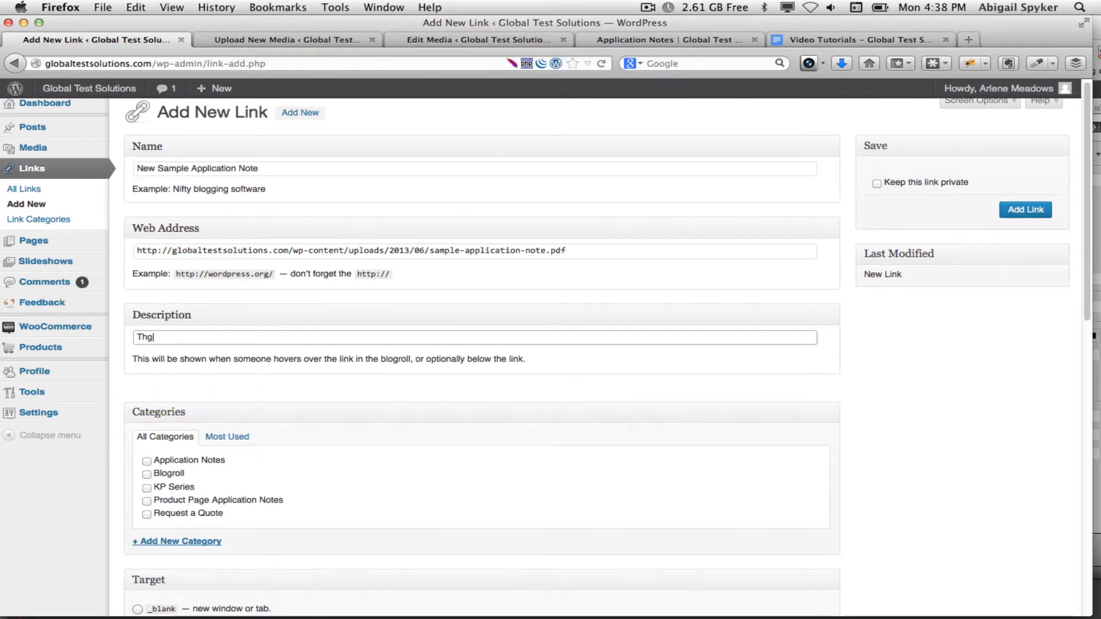
pyautogui.press('BackSpace')
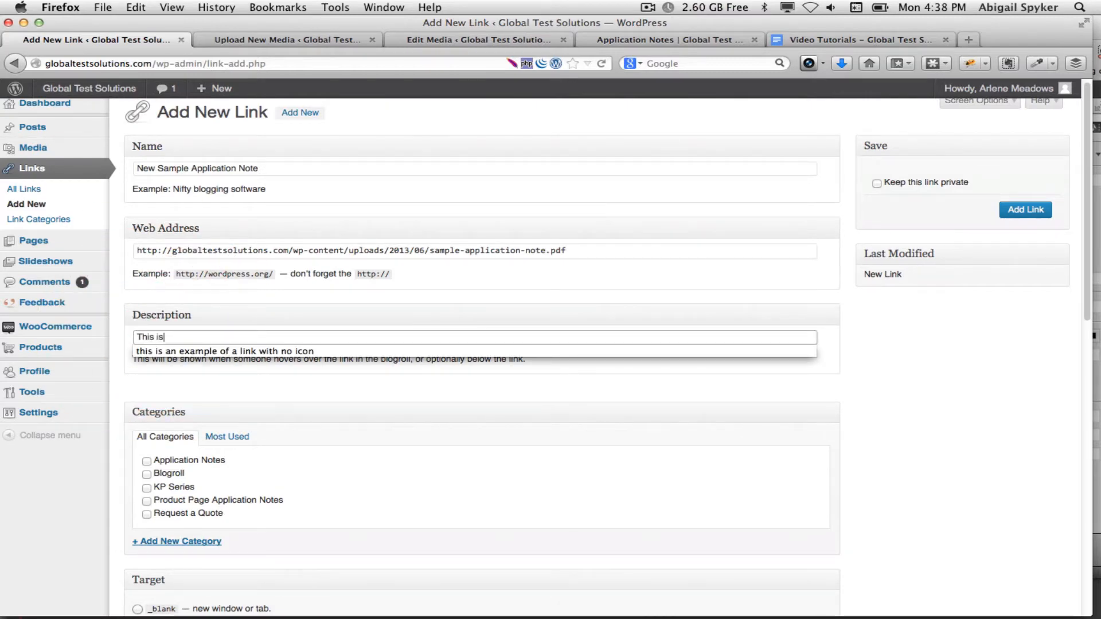
pyautogui.press('Down')
pyautogui.press('Tab')
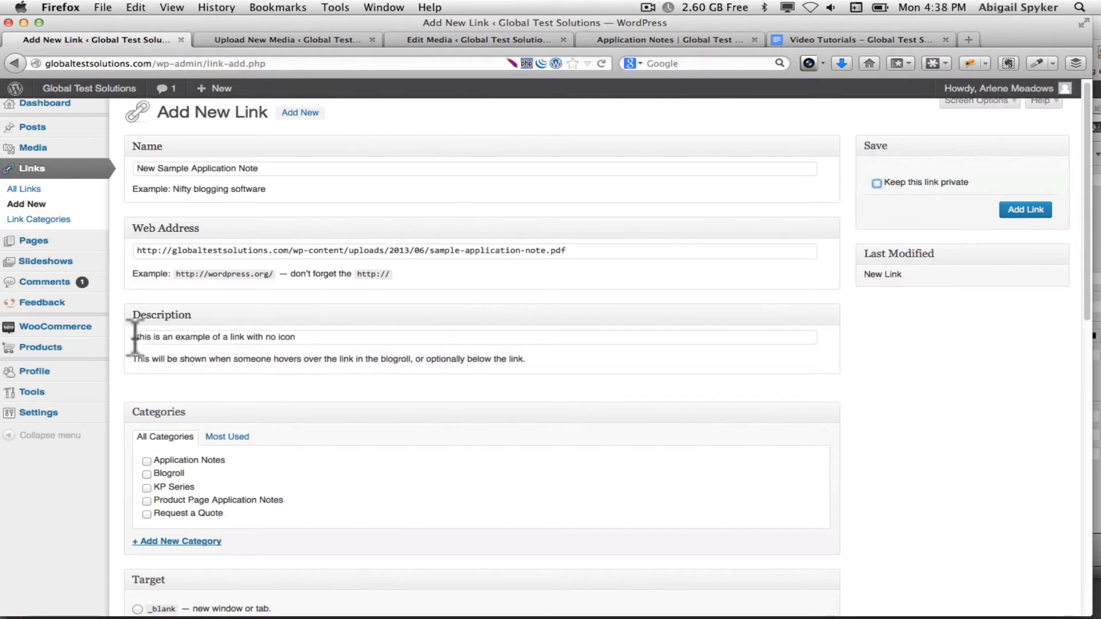
pyautogui.moveTo(231, 337); pyautogui.dragTo(319, 338)
pyautogui.press('BackSpace')
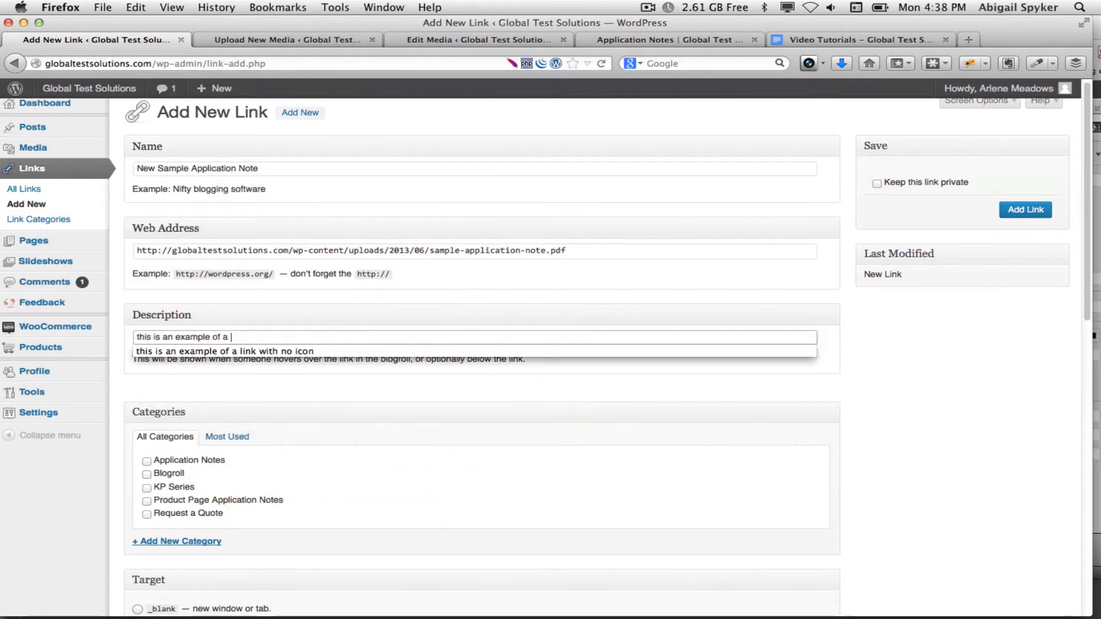
pyautogui.write('applicaiton')
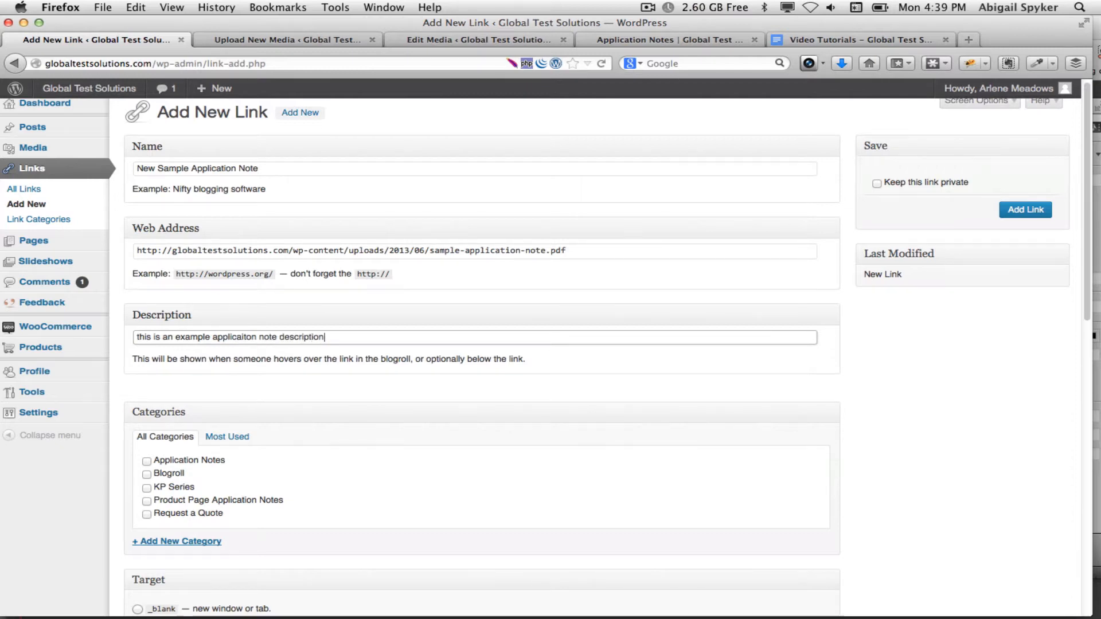
pyautogui.scroll(-5, 545, 356)
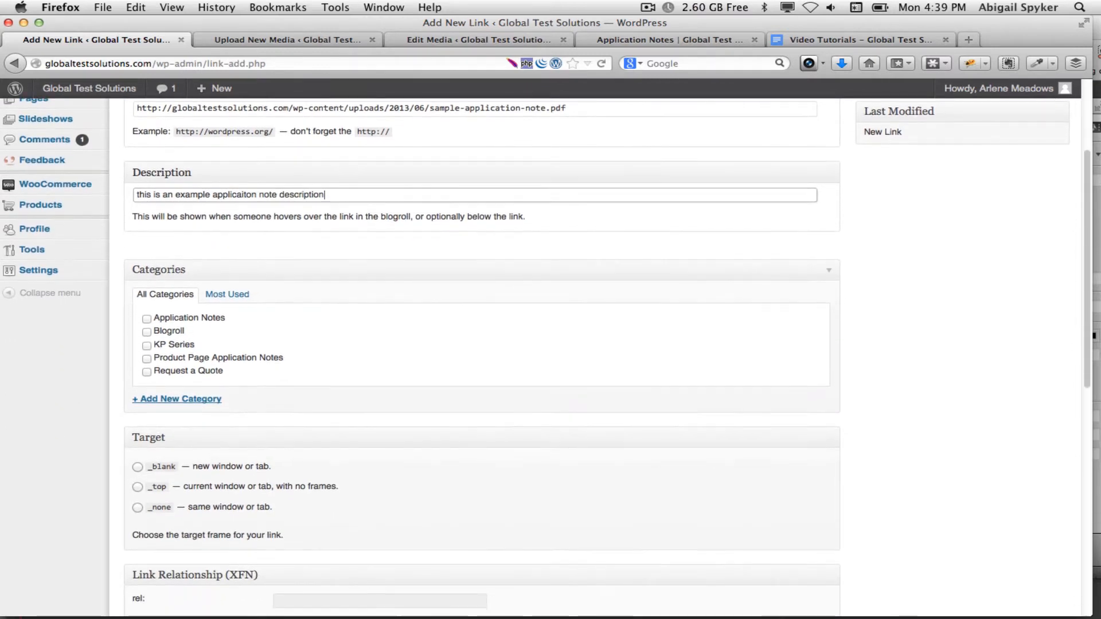
pyautogui.scroll(3, 367, 427)
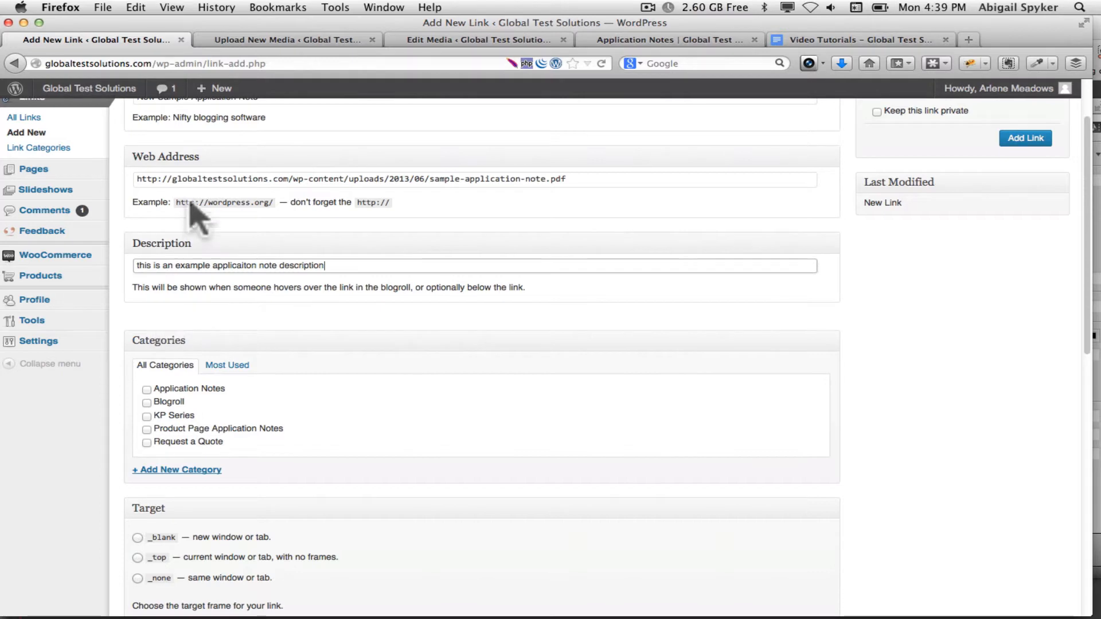
# - Assign the new link to the Application Notes category and set its target to _blank
pyautogui.click(147, 390)
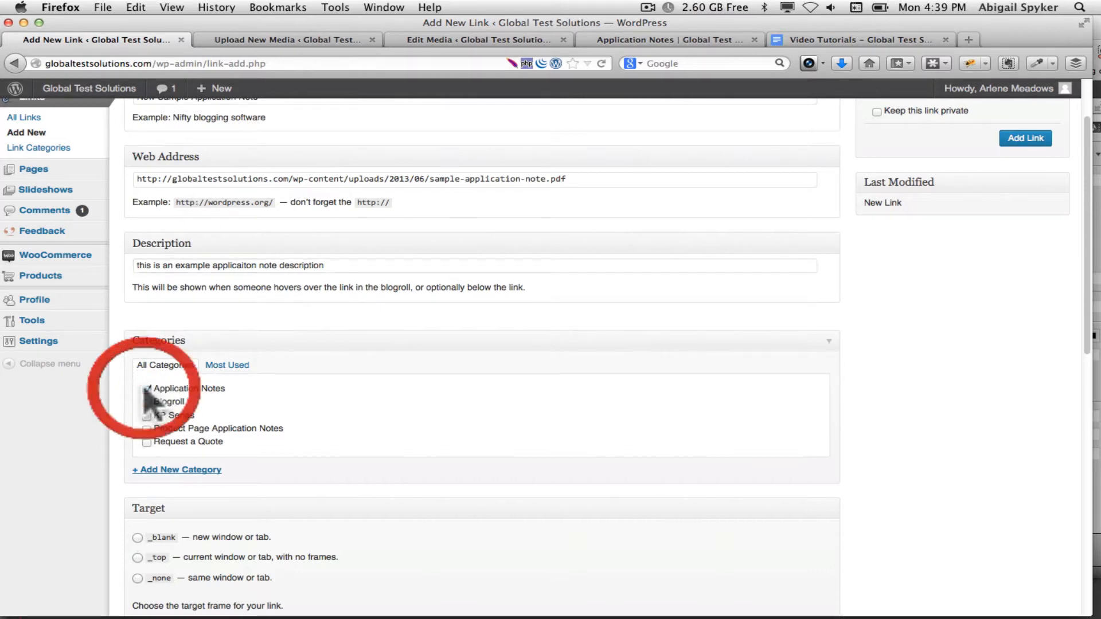
pyautogui.scroll(-3, 290, 427)
pyautogui.scroll(-1, 290, 427)
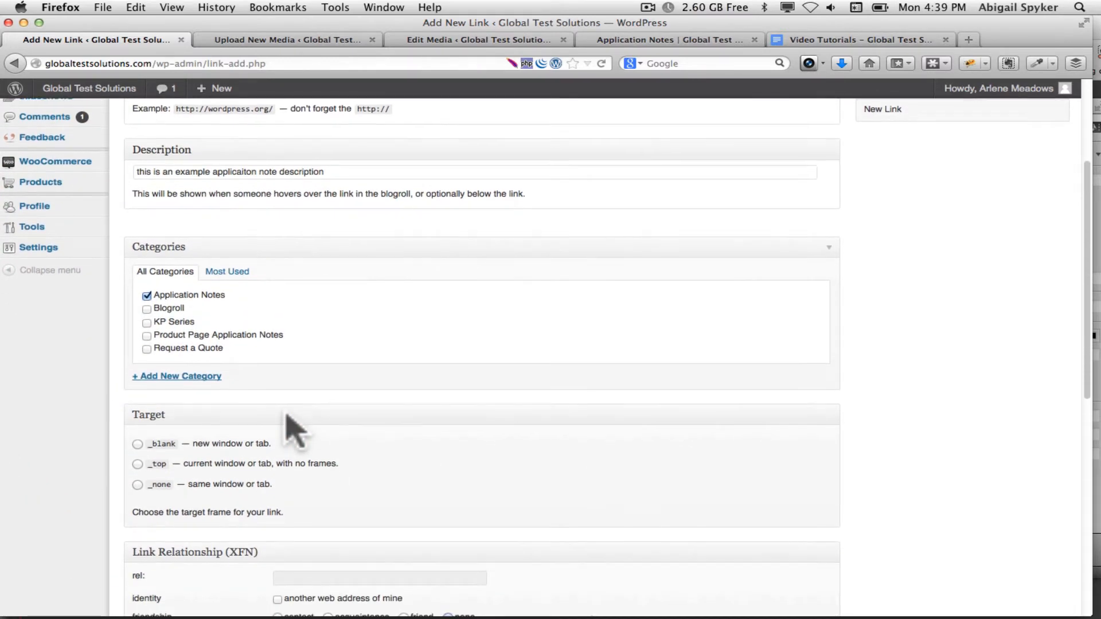
pyautogui.scroll(-2, 285, 413)
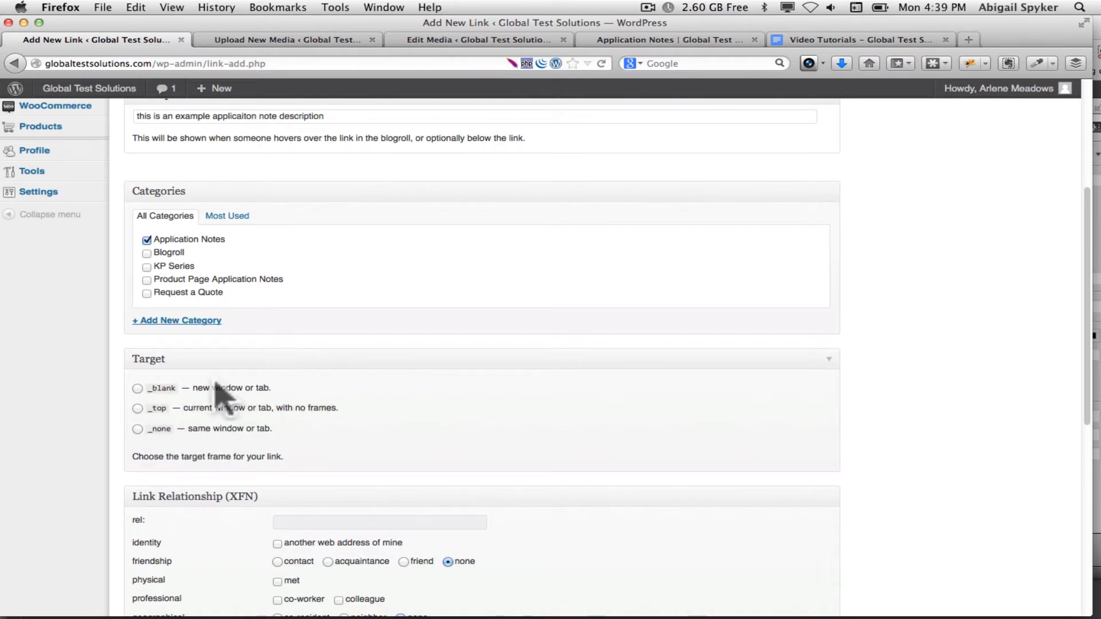
pyautogui.click(140, 389)
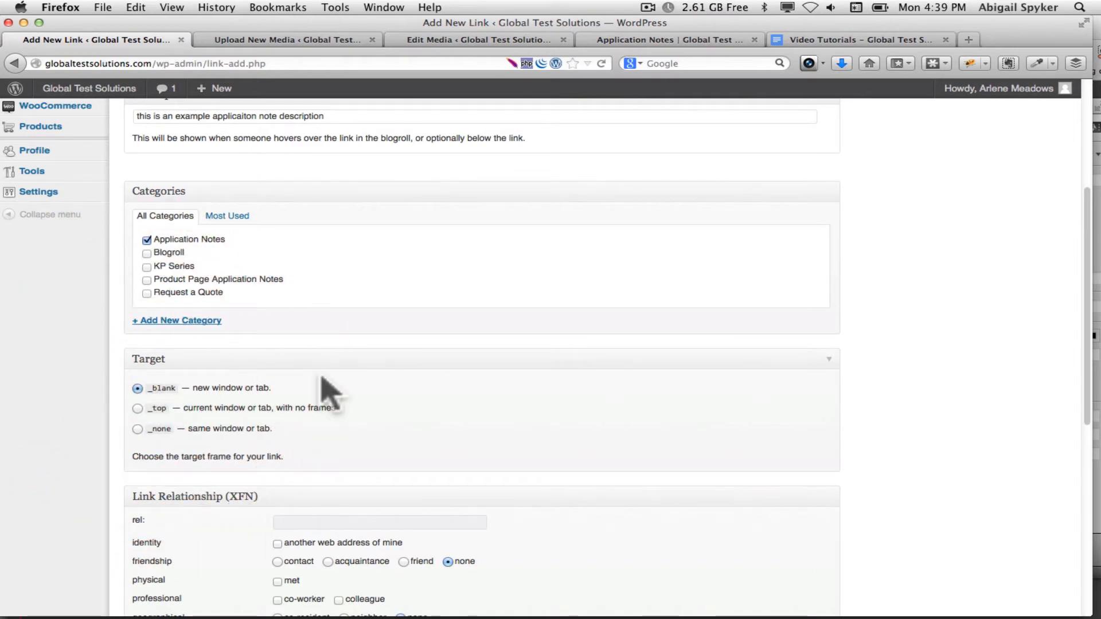
# - Save the completed New Sample Application Note entry as a new link
pyautogui.scroll(-10, 327, 388)
pyautogui.scroll(20, 324, 382)
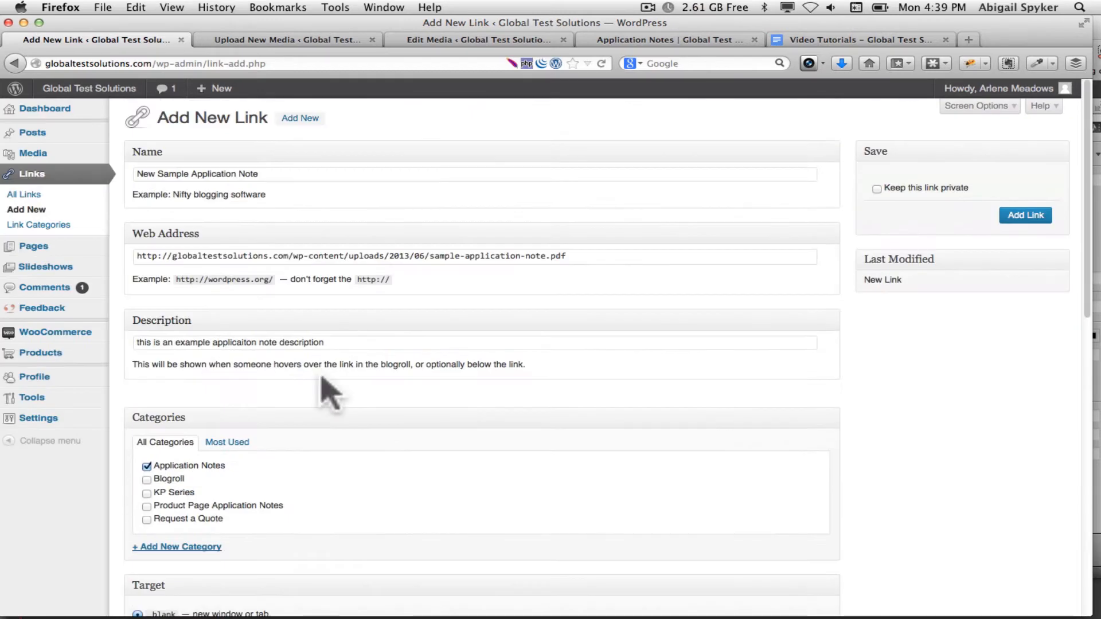
pyautogui.click(1020, 216)
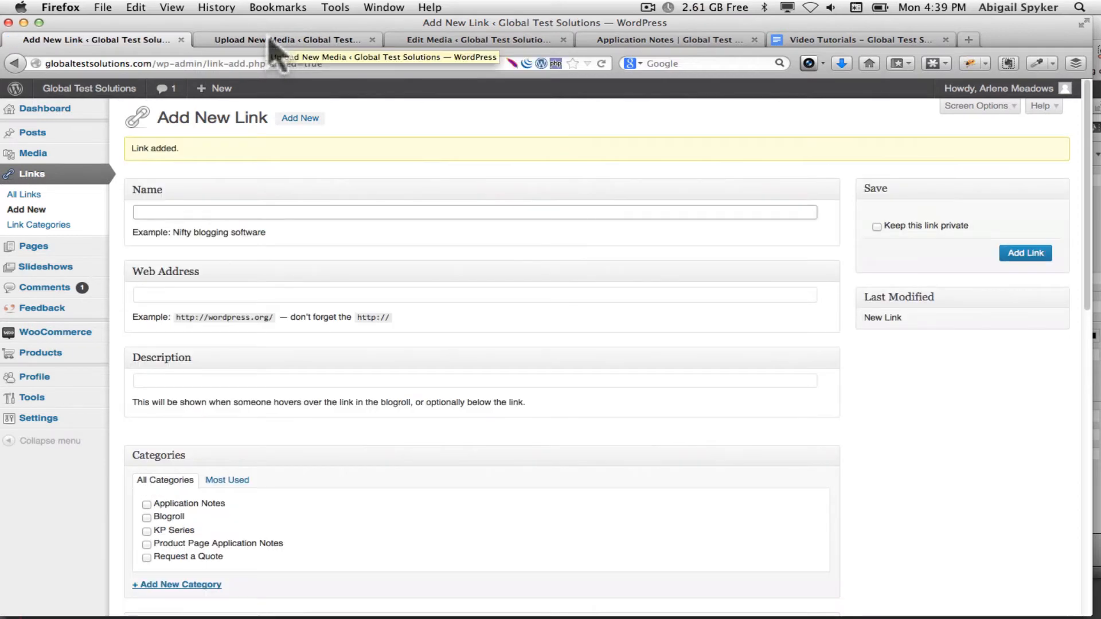
# - Reload the live Application Notes library page, open the New Sample Application Note PDF to check it, and return to the library page
pyautogui.click(270, 41)
pyautogui.click(427, 40)
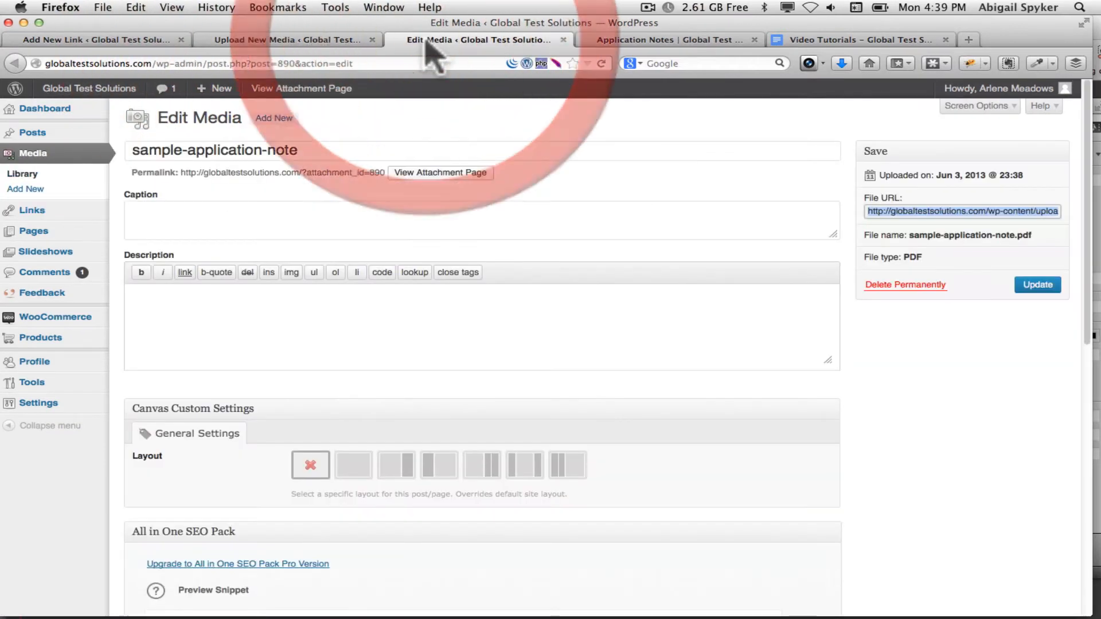
pyautogui.click(622, 40)
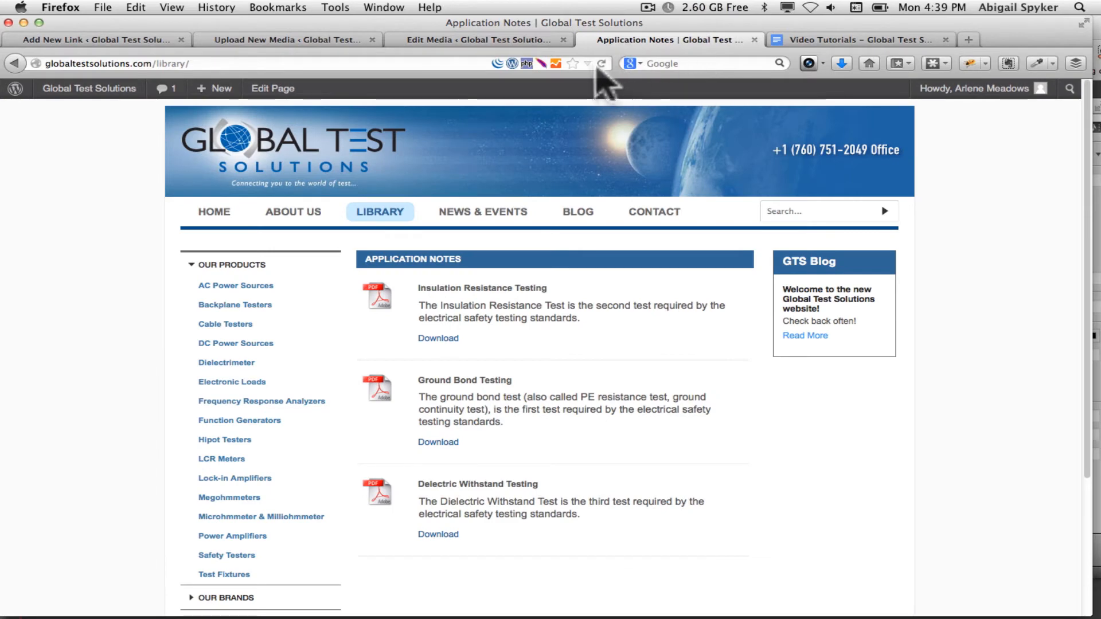
pyautogui.click(600, 63)
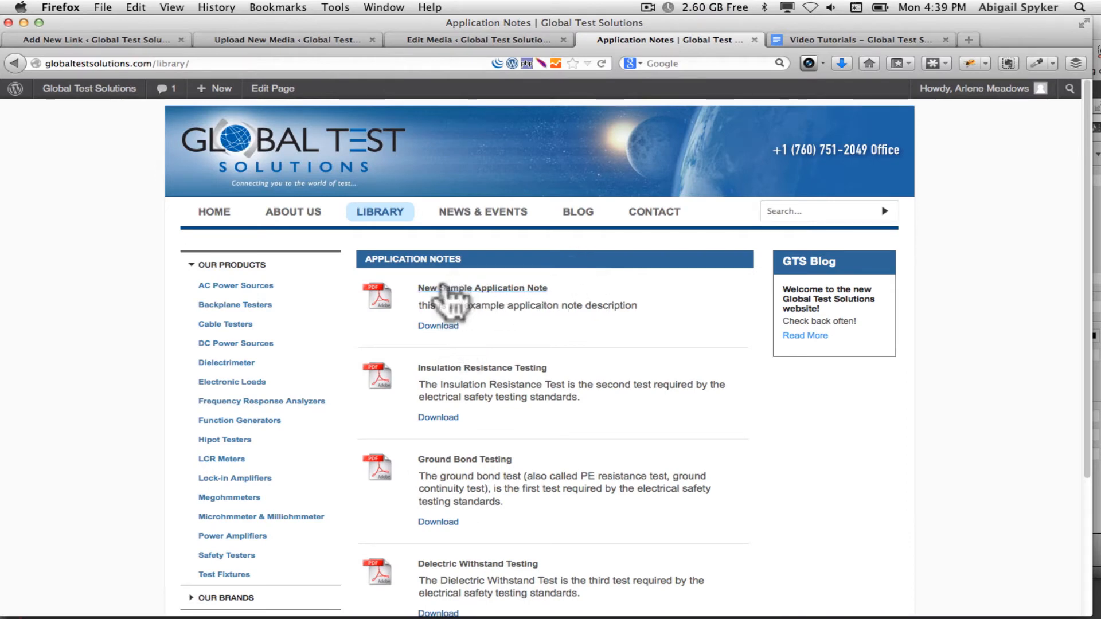
pyautogui.click(439, 291)
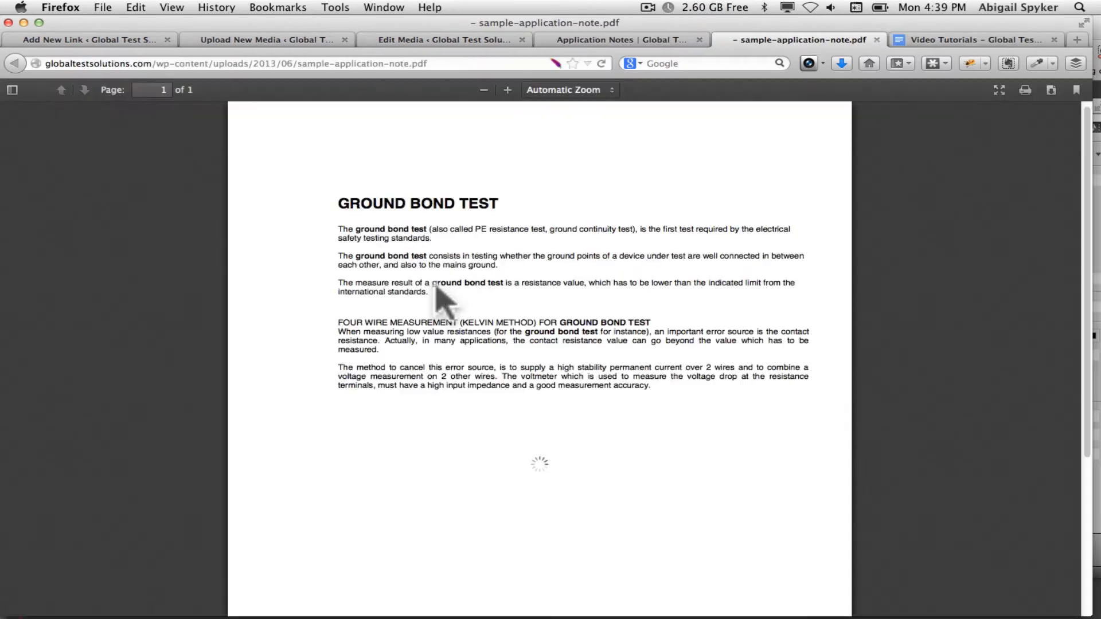
pyautogui.click(589, 41)
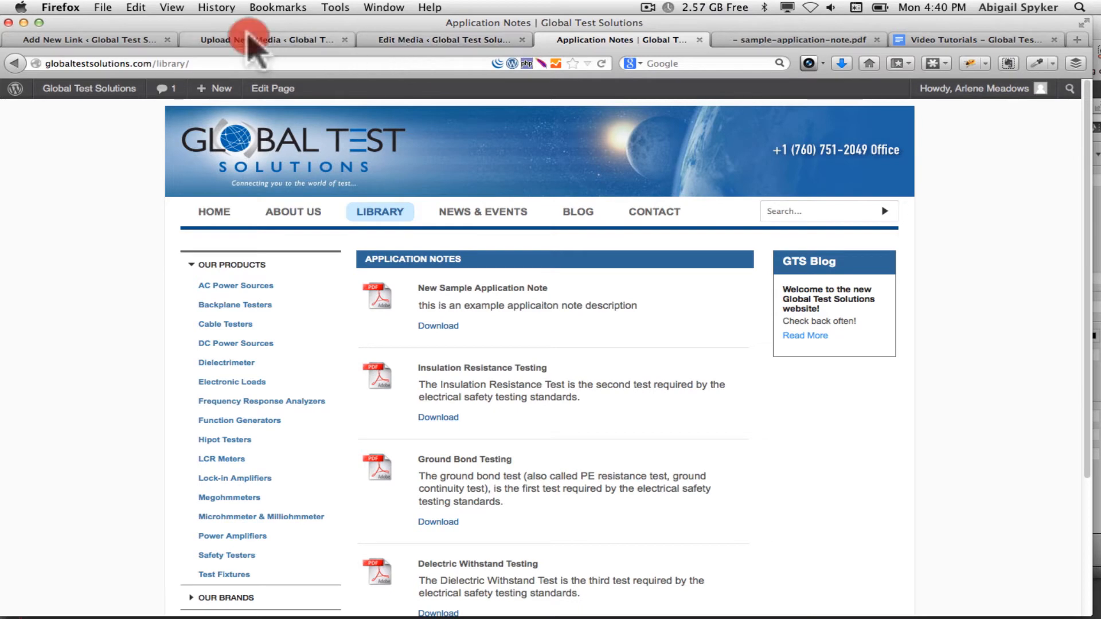
# - Return to the link administration and display the list of all links to review the existing entries
pyautogui.click(246, 41)
pyautogui.click(132, 41)
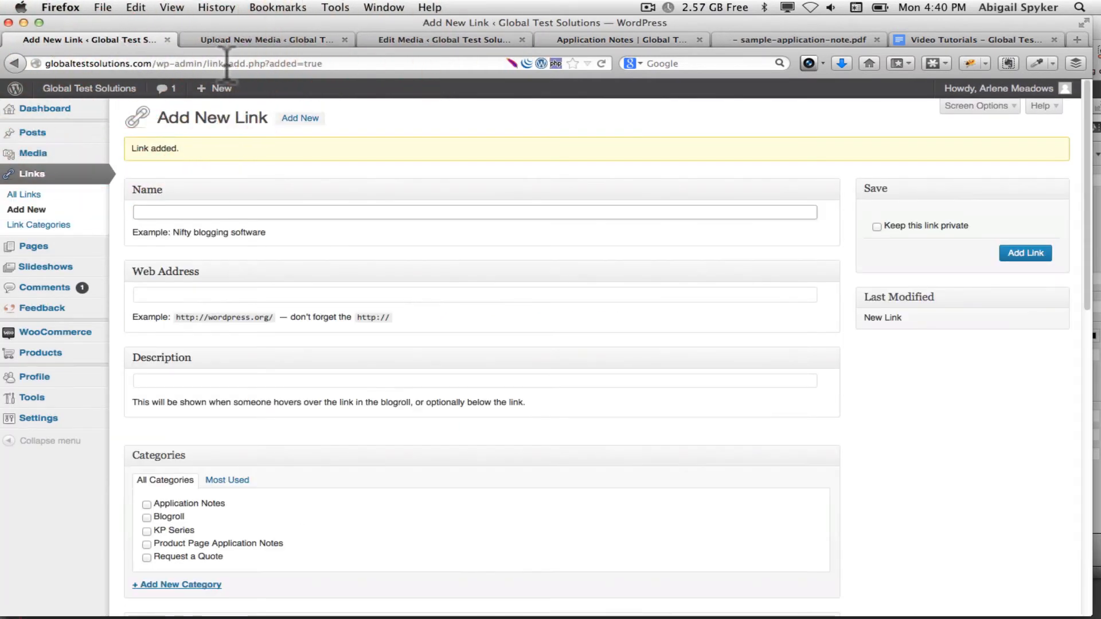
pyautogui.click(31, 194)
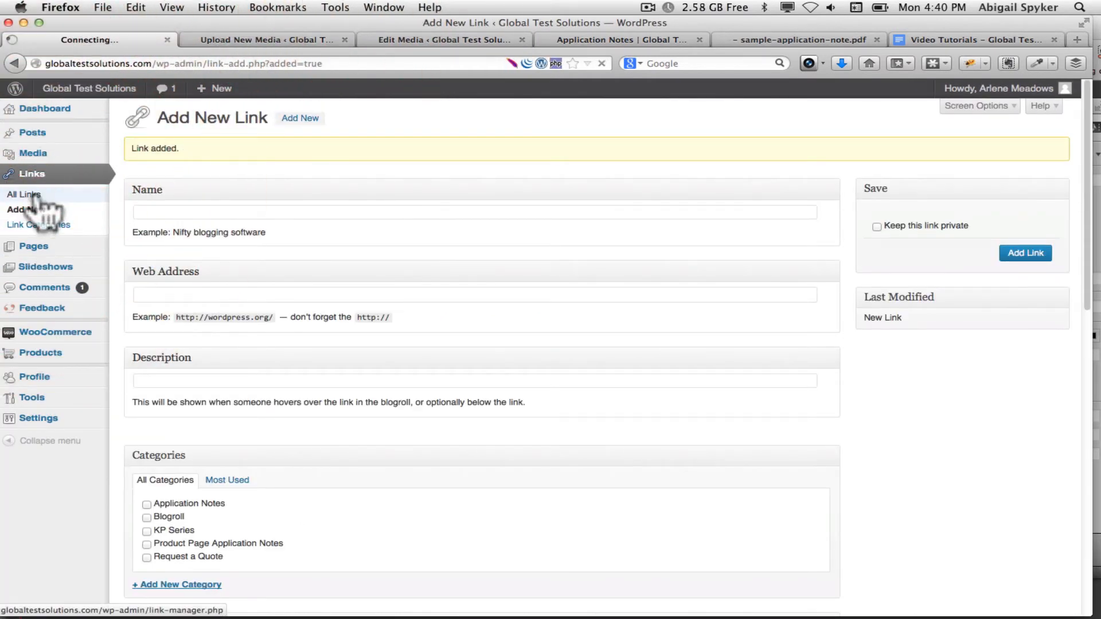
pyautogui.click(236, 39)
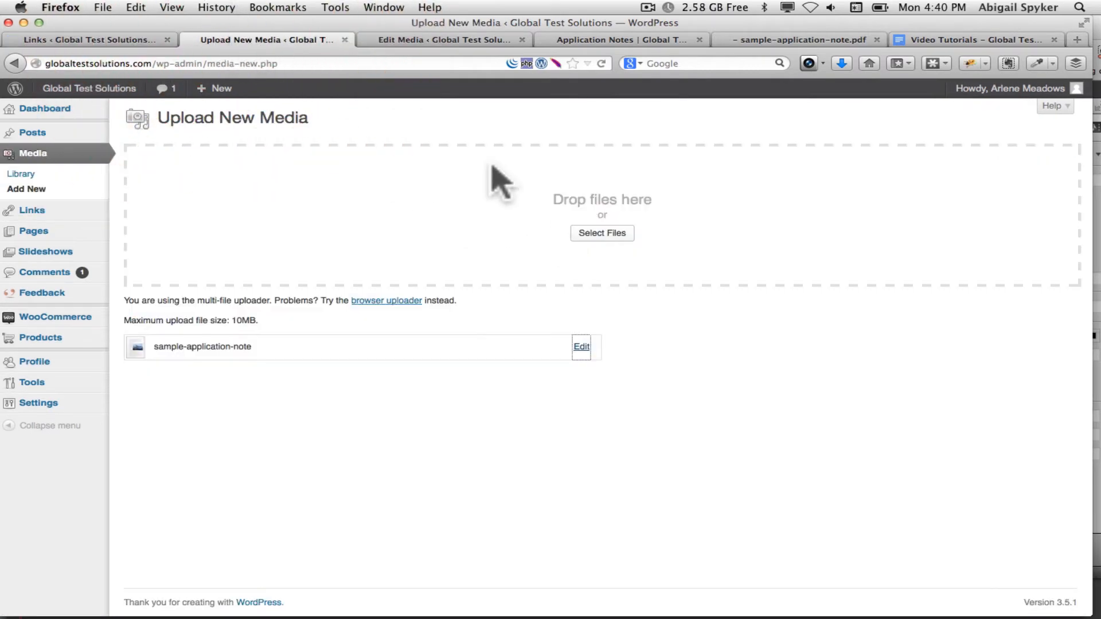
pyautogui.click(87, 40)
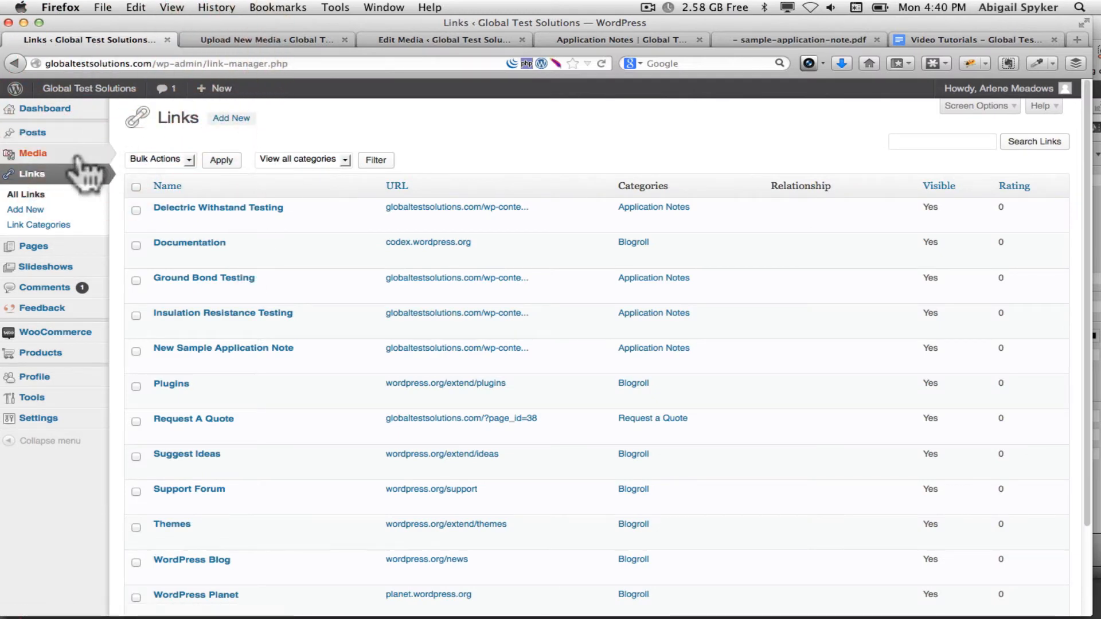
pyautogui.scroll(-4, 410, 209)
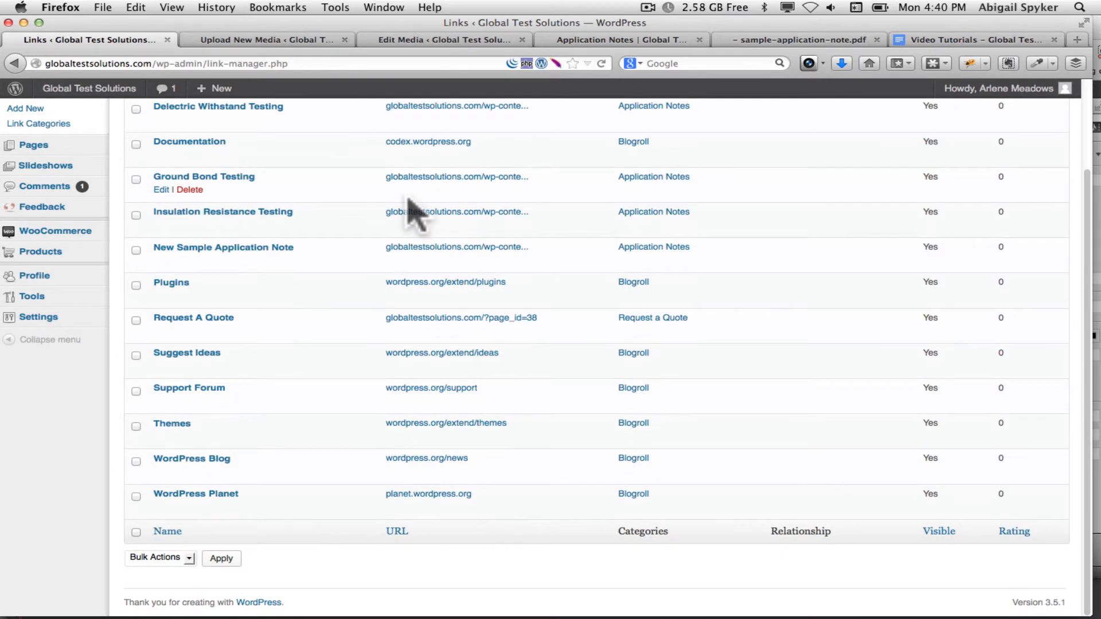
pyautogui.scroll(4, 414, 213)
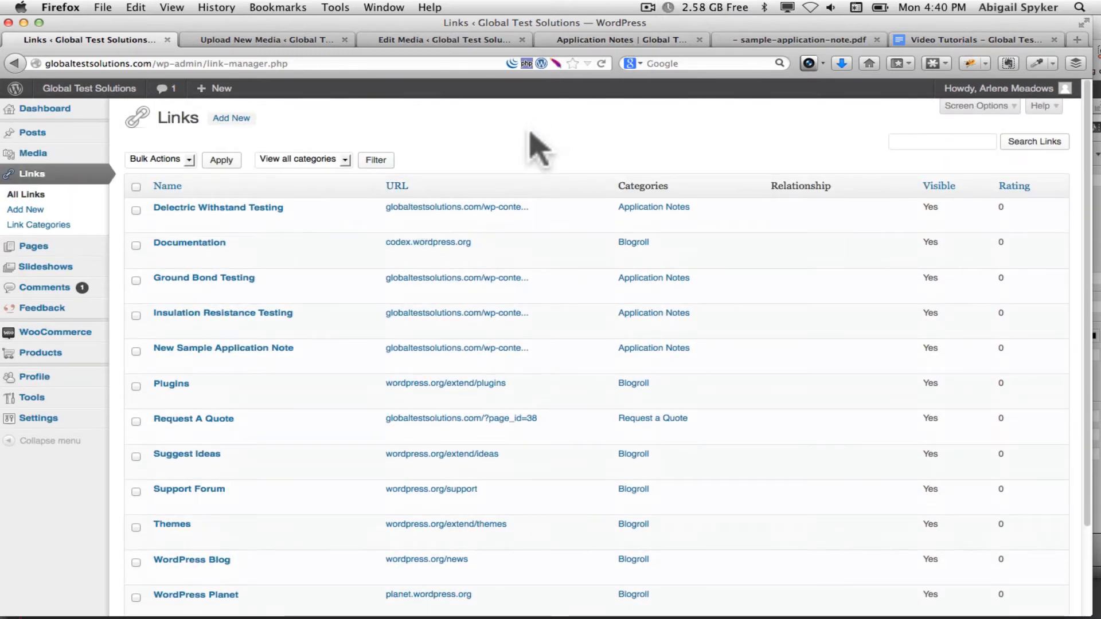
# - Open the New Sample Application Note link for editing, add a period after its description, and delete the link
pyautogui.click(227, 351)
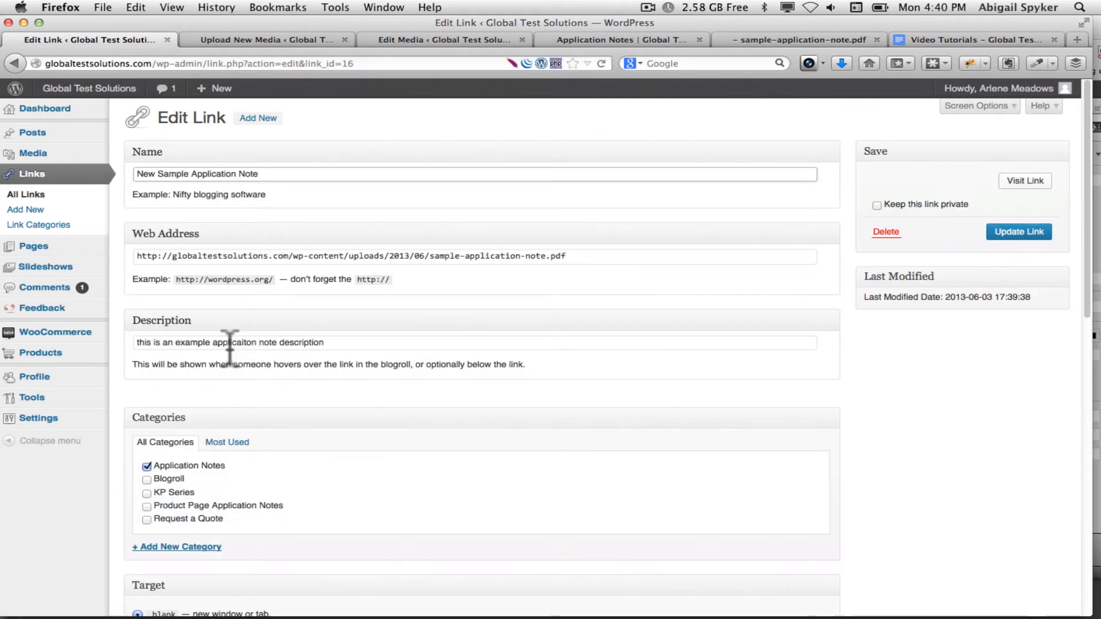
pyautogui.moveTo(581, 253); pyautogui.dragTo(12, 250)
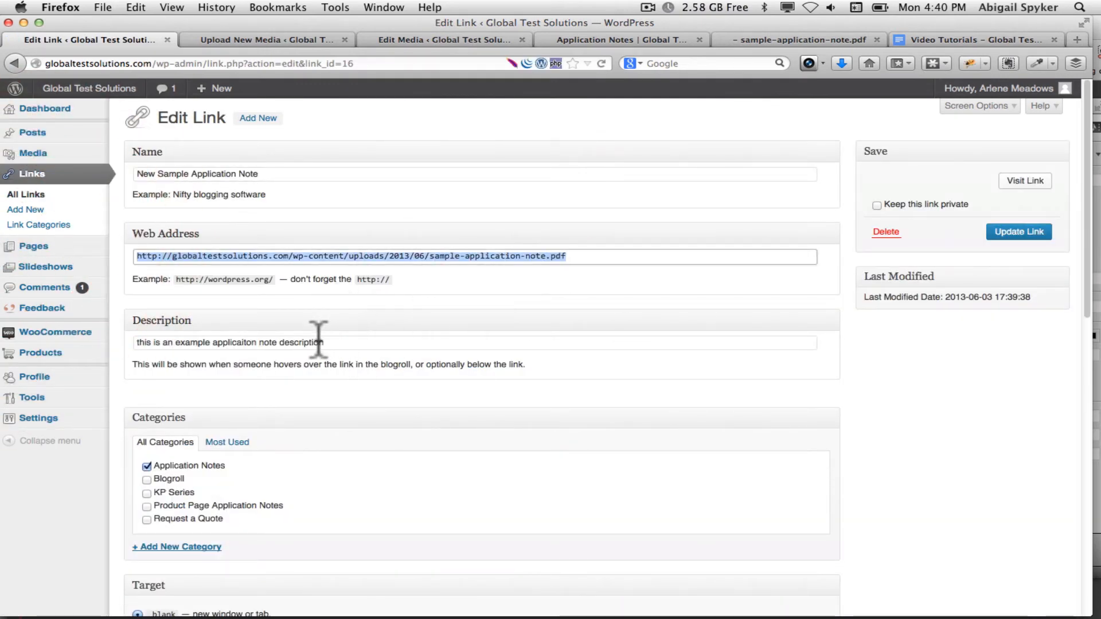
pyautogui.click(351, 342)
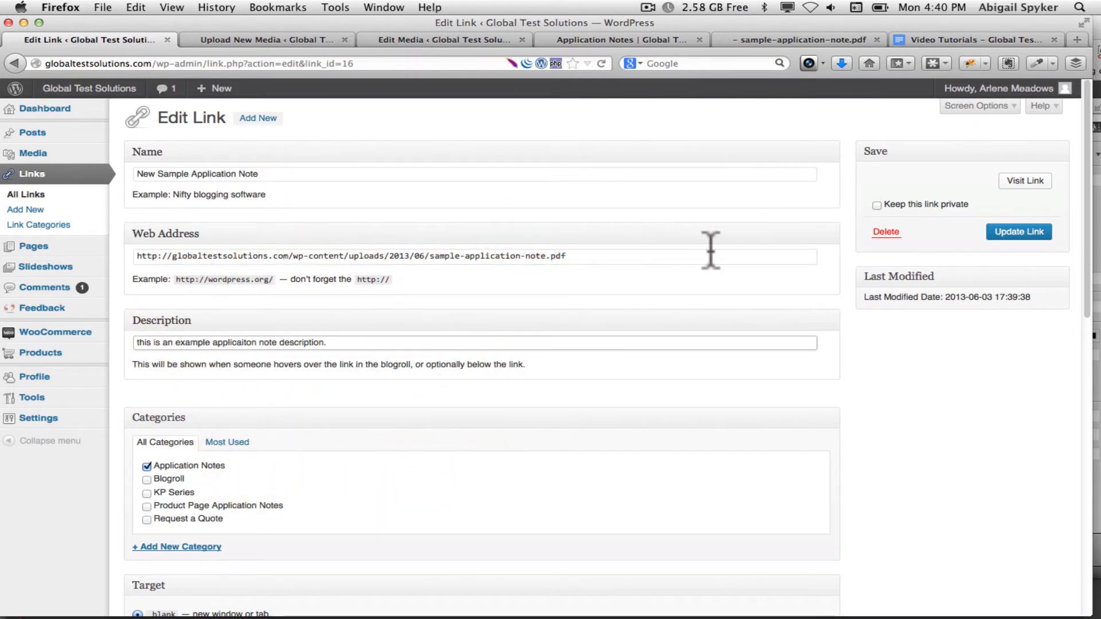
pyautogui.click(892, 232)
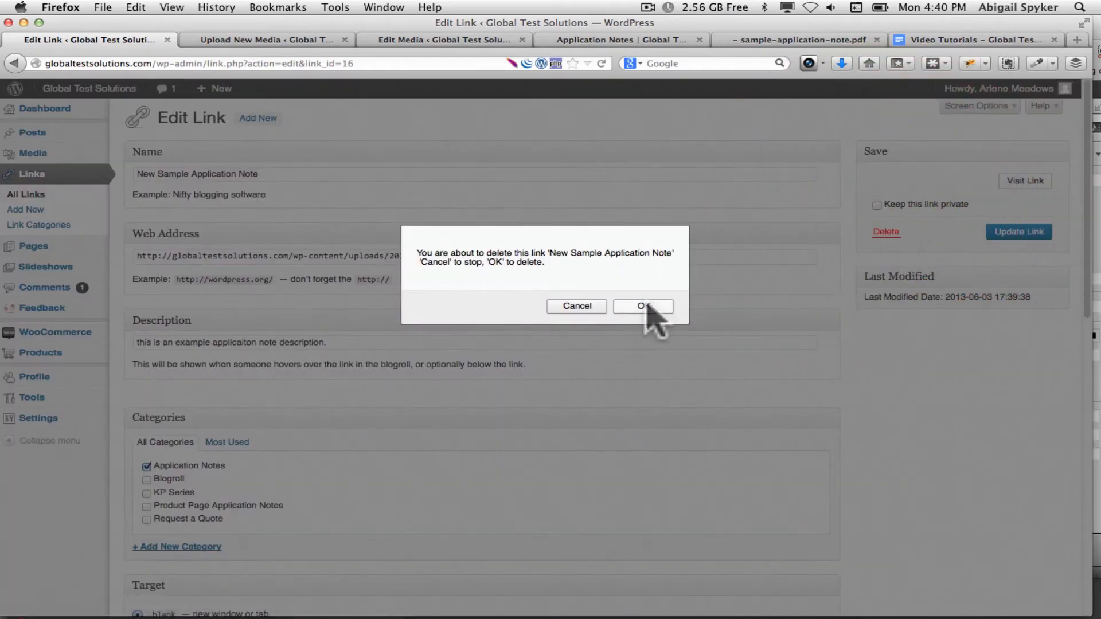
pyautogui.click(642, 306)
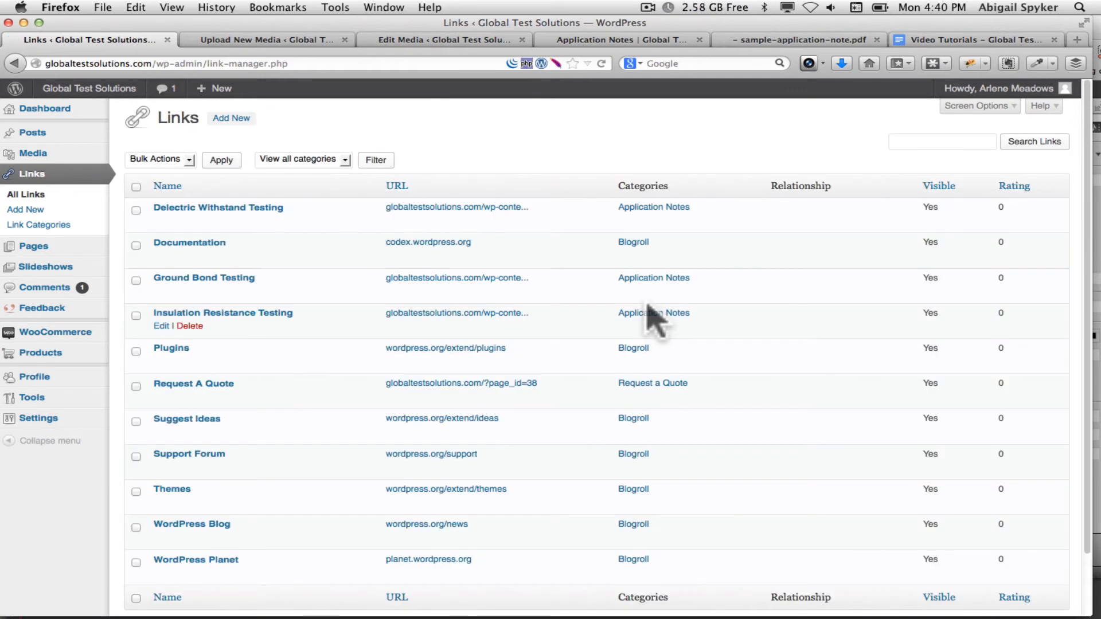
# - From the live library page, open the Function Generators category and its WF1974 product page, and select the product title
pyautogui.click(285, 42)
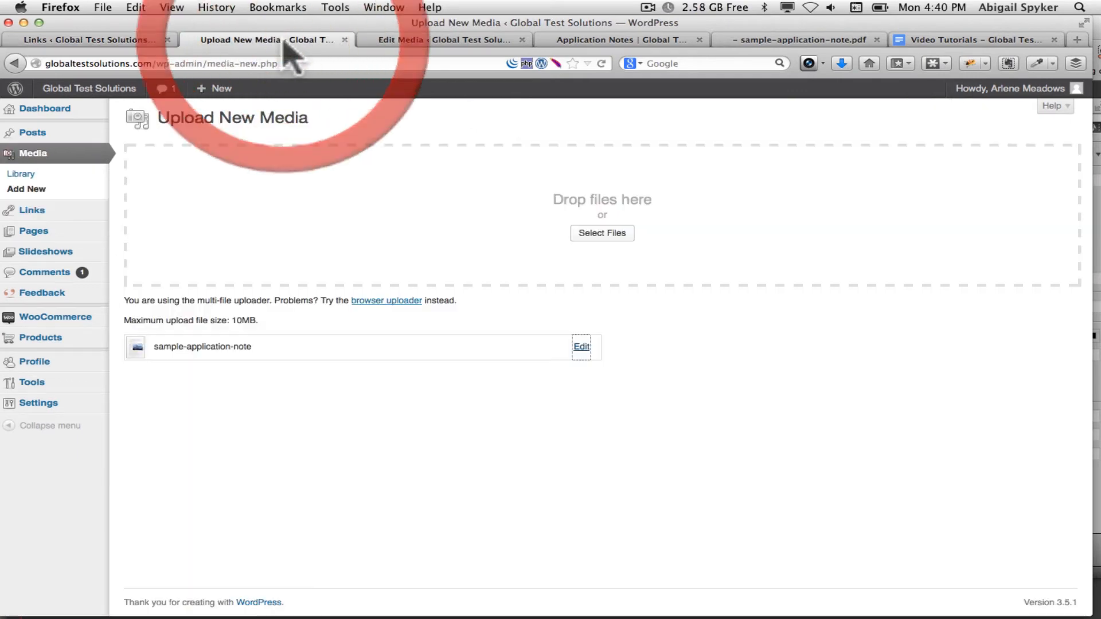
pyautogui.click(450, 43)
pyautogui.click(585, 41)
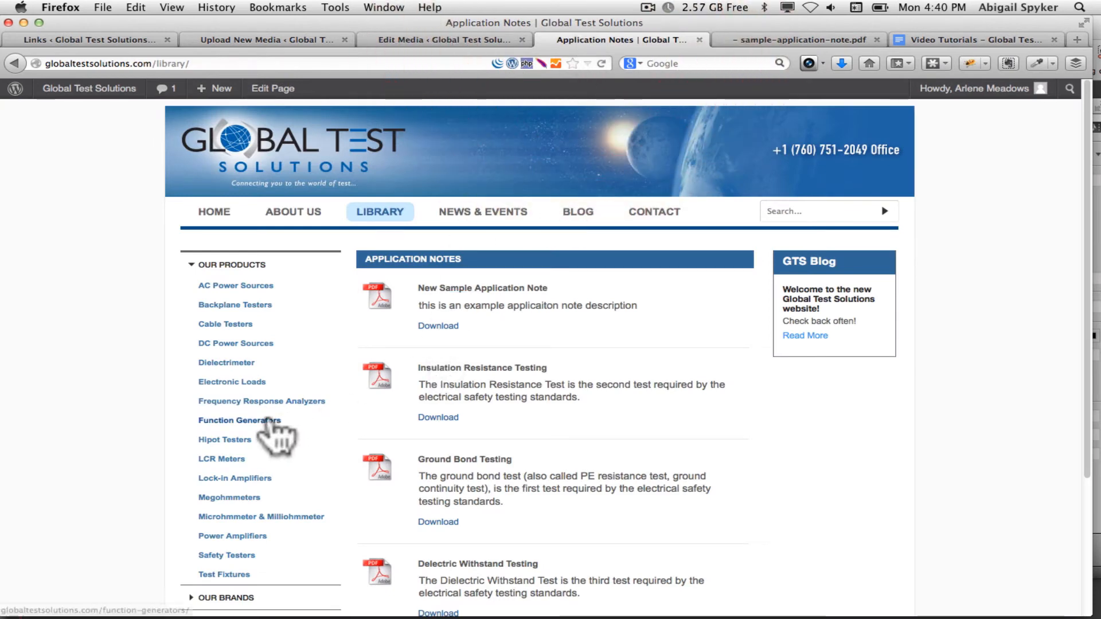
pyautogui.keyDown('super'); pyautogui.click(239, 420); pyautogui.keyUp('super')
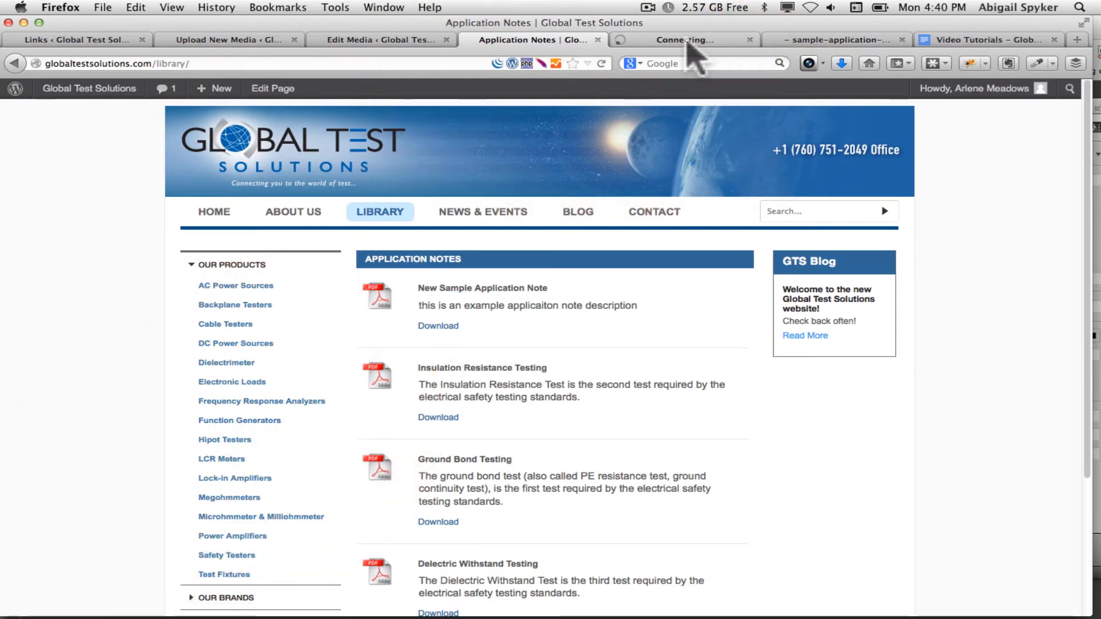
pyautogui.click(688, 41)
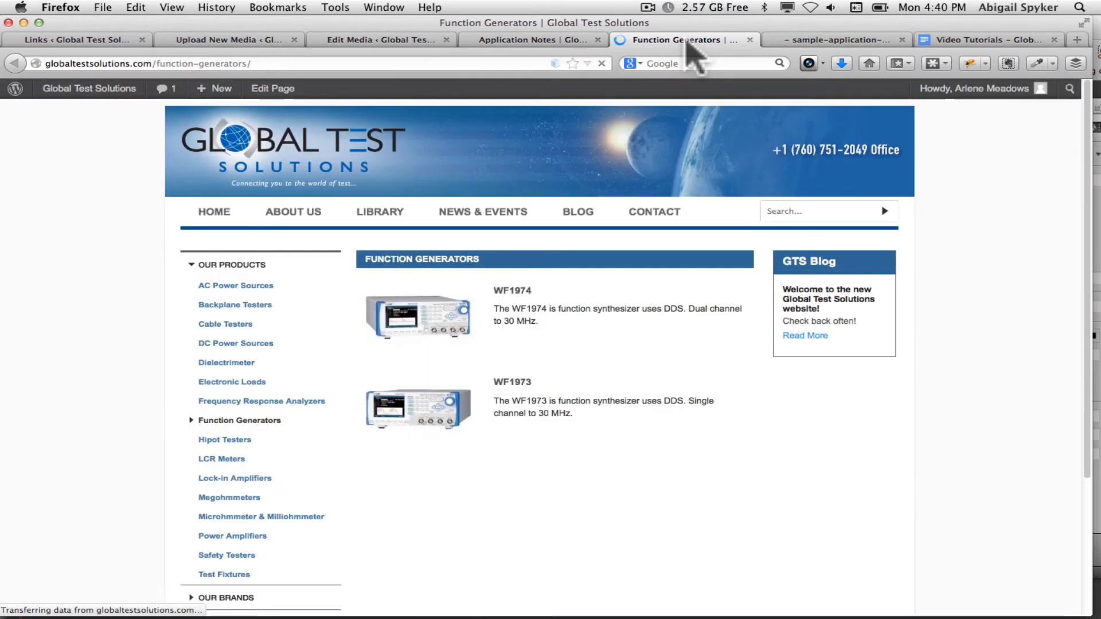
pyautogui.keyDown('super'); pyautogui.click(509, 289); pyautogui.keyUp('super')
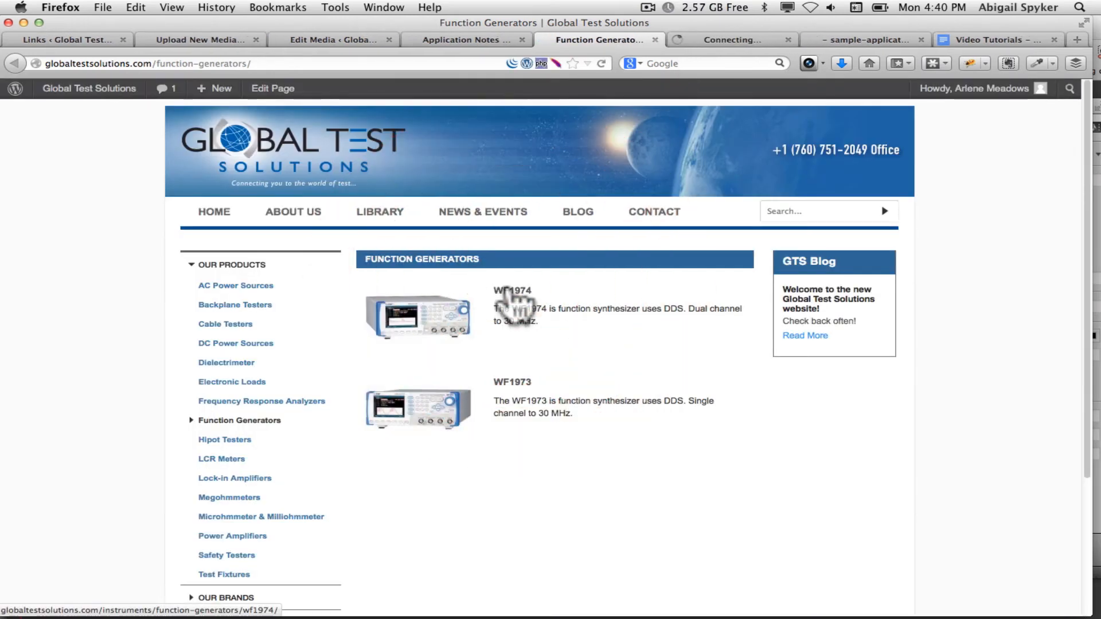
pyautogui.click(697, 43)
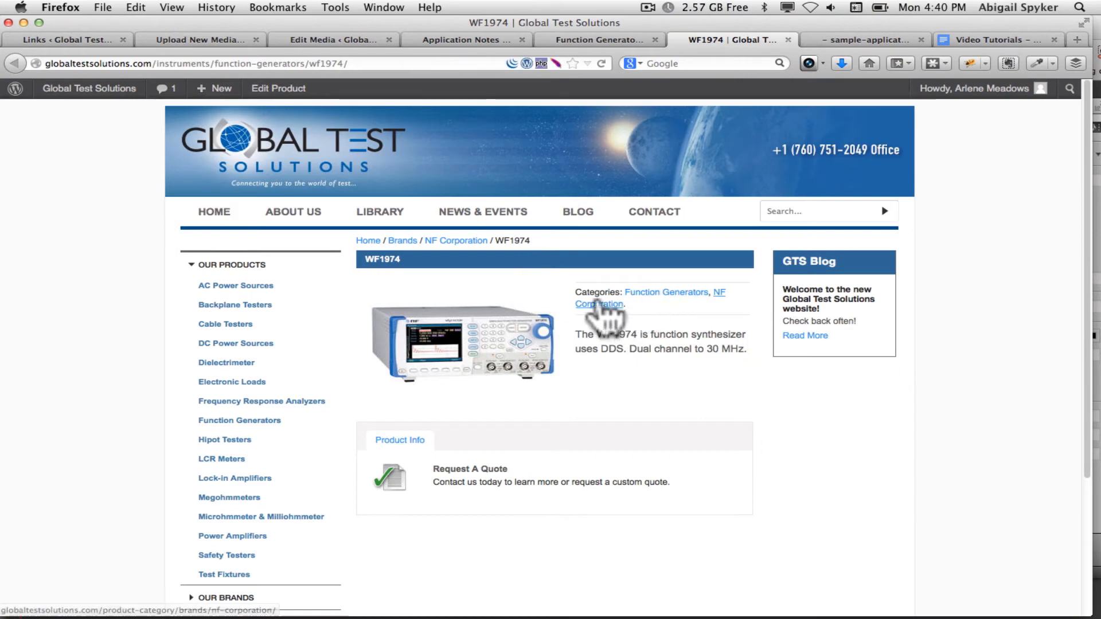
pyautogui.click(379, 260)
pyautogui.moveTo(379, 260); pyautogui.dragTo(418, 270)
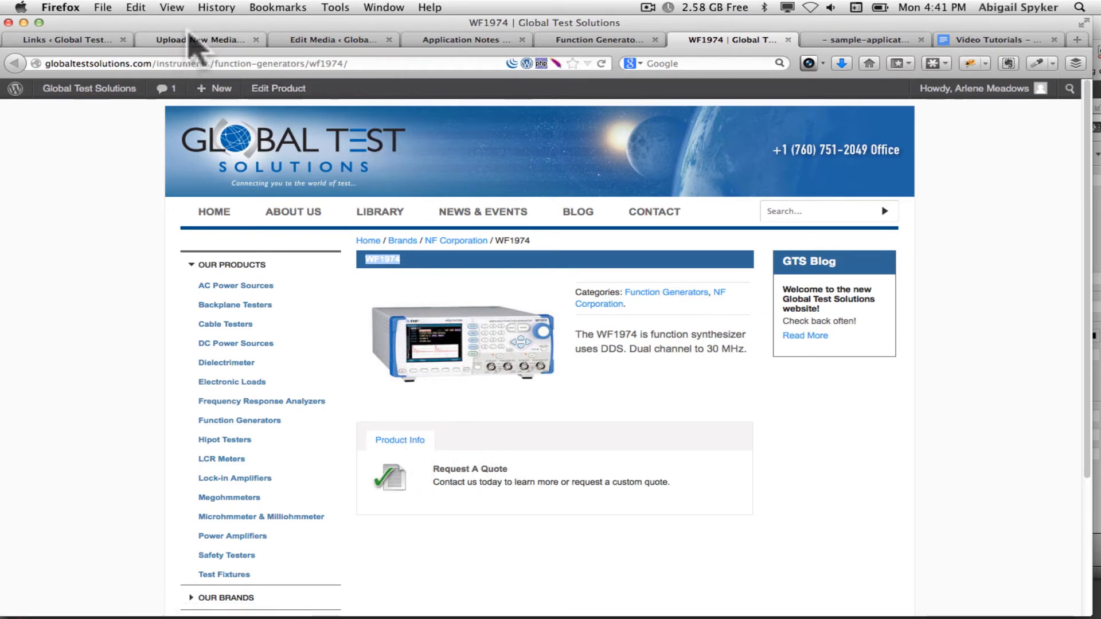
# - Close the media upload page, start a new link from the links list, and name it WF1974
pyautogui.click(192, 42)
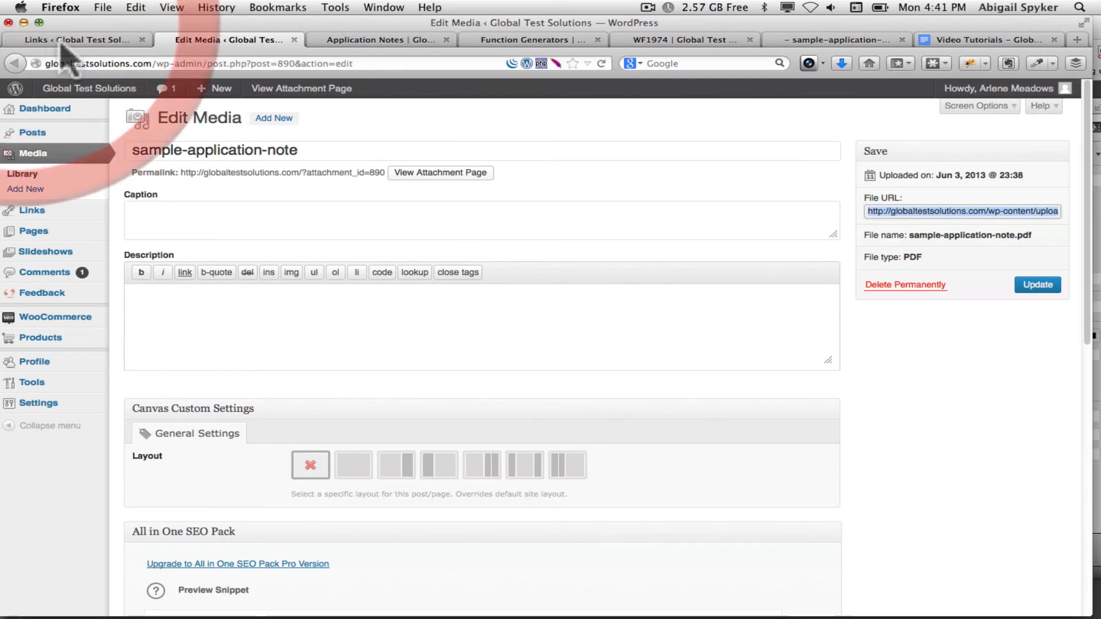
pyautogui.click(69, 40)
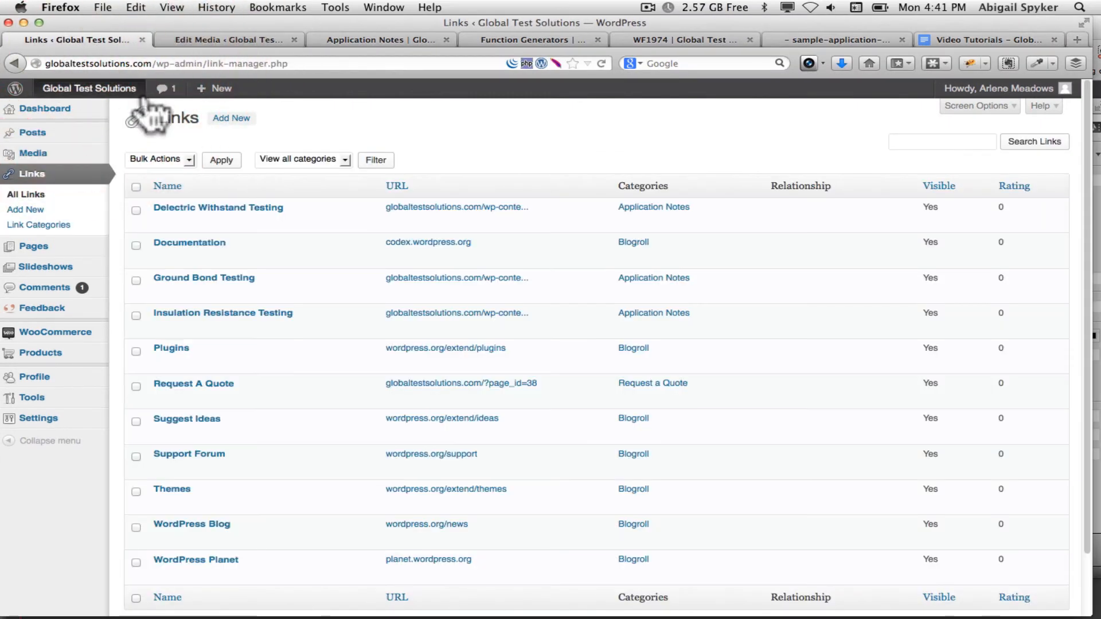
pyautogui.click(230, 121)
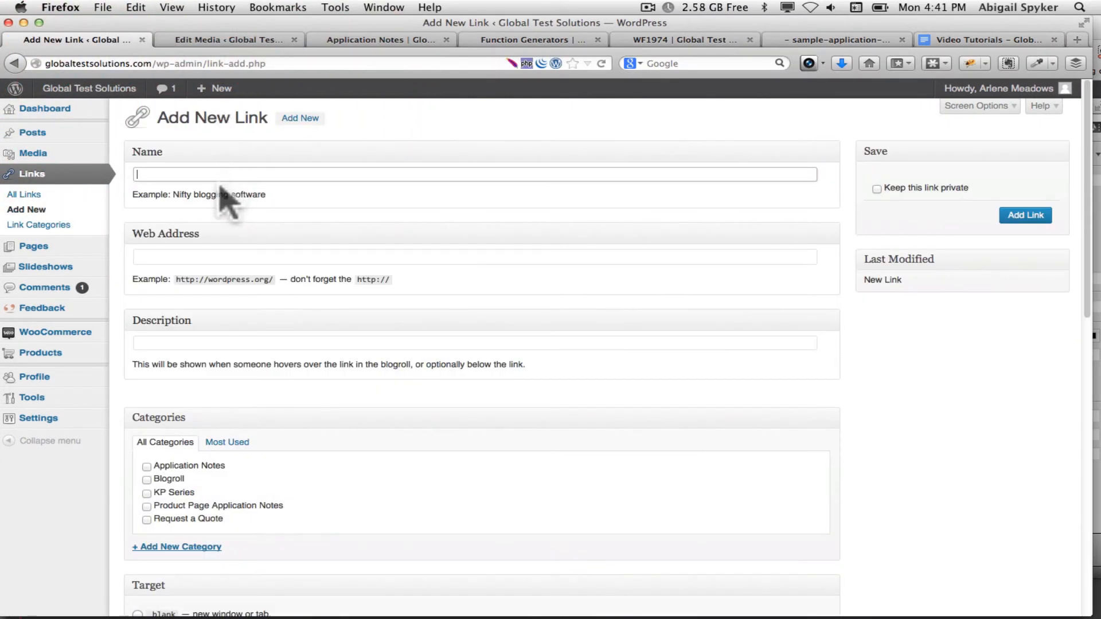
pyautogui.write('WF1974')
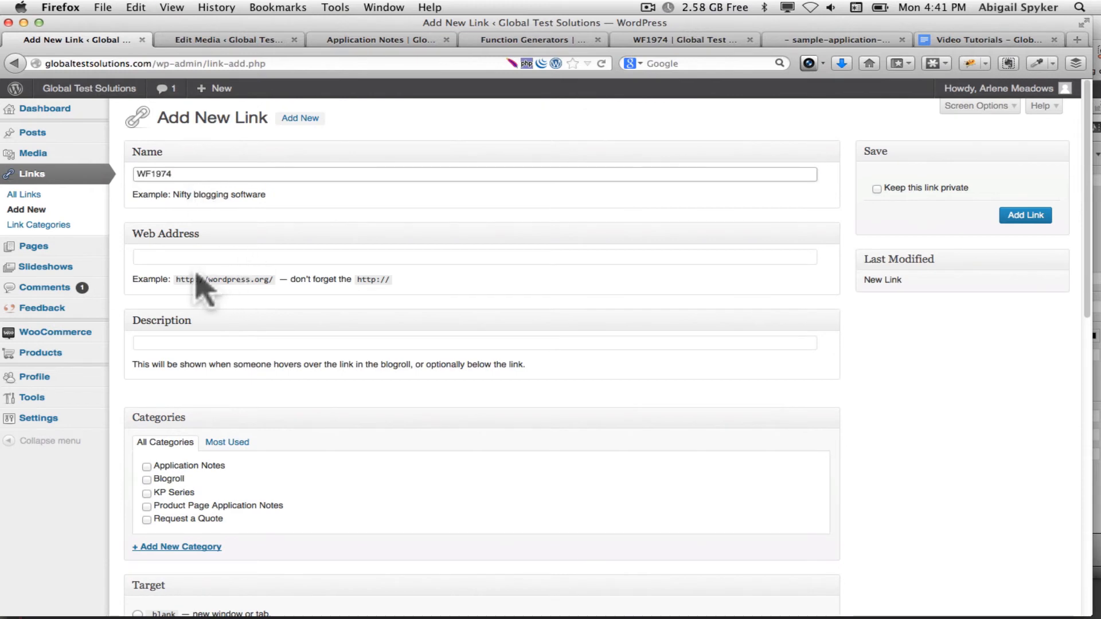
pyautogui.click(194, 257)
pyautogui.write('ht')
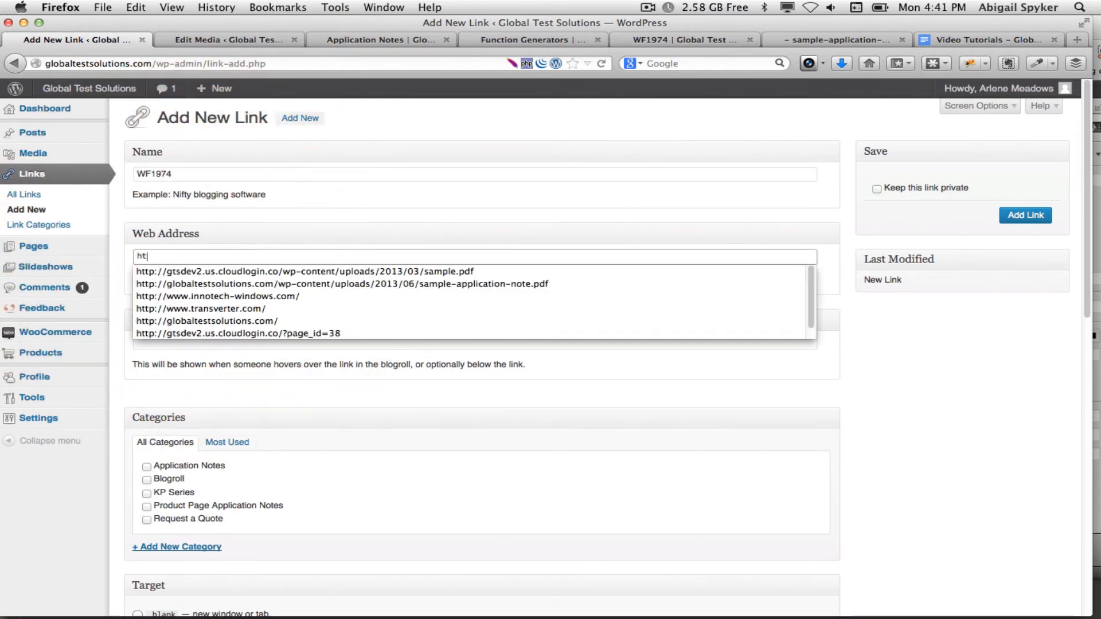
pyautogui.click(369, 285)
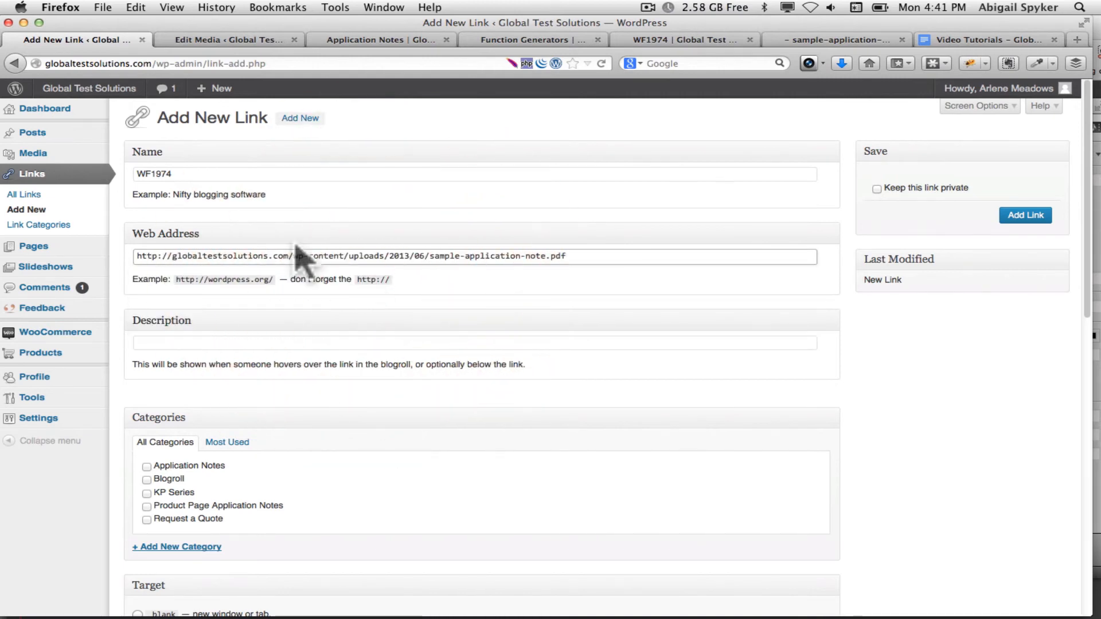
# - Set the WF1974 link's description to the earlier entry "this is an example applicaiton note description"
pyautogui.scroll(-1, 298, 255)
pyautogui.click(196, 320)
pyautogui.write('d')
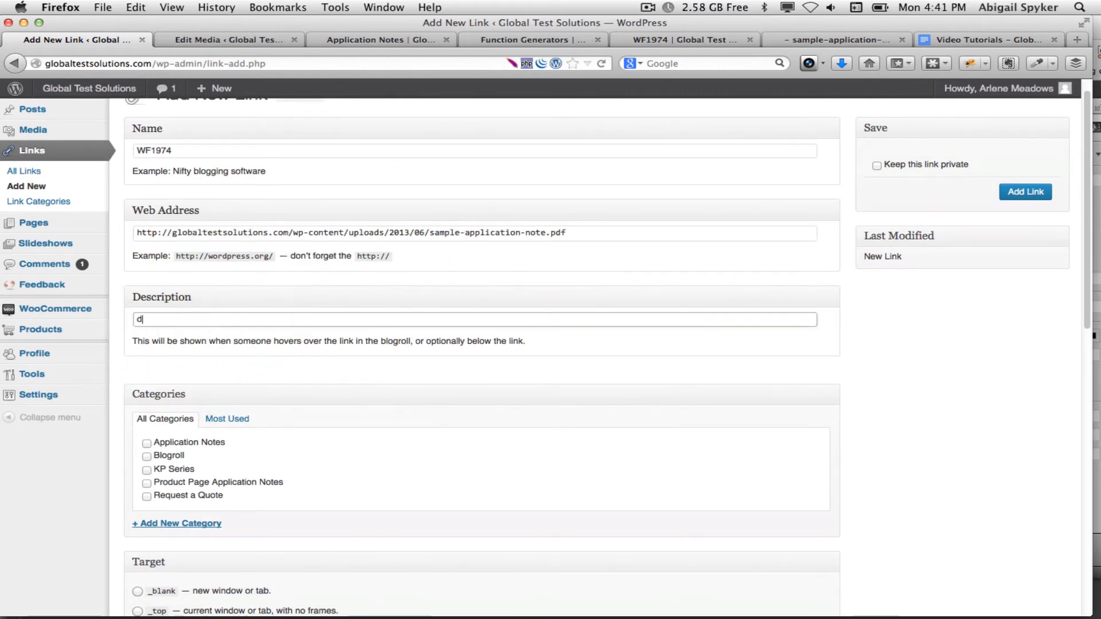
pyautogui.write('thi')
pyautogui.press('Down')
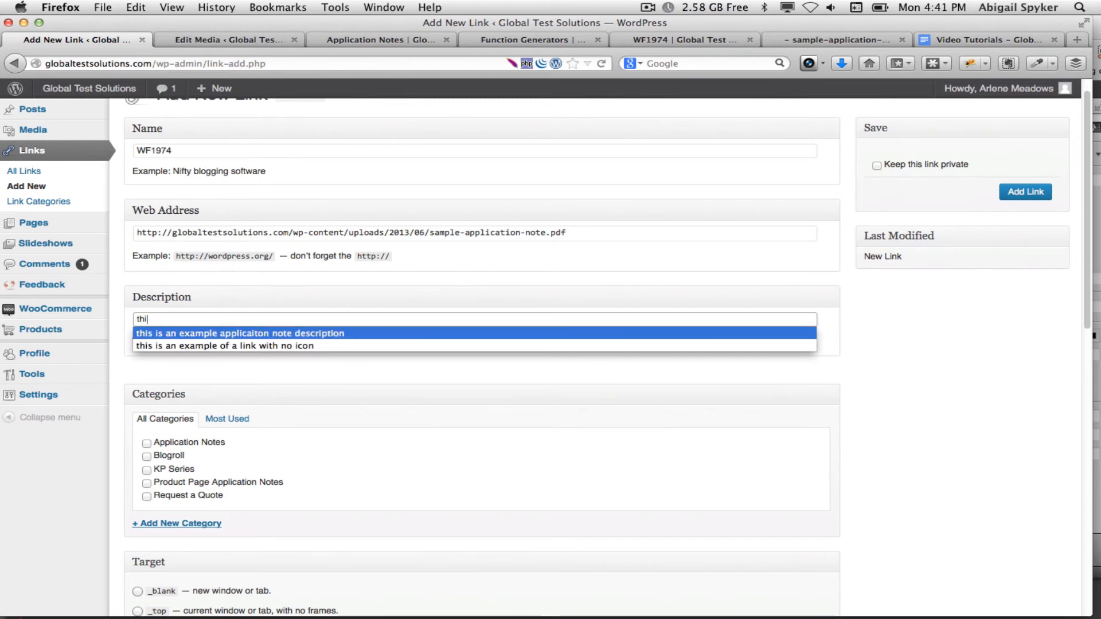
pyautogui.press('Return')
# - Add the WF1974 link to the site under the Application Notes category with the _blank target
pyautogui.scroll(-3, 295, 381)
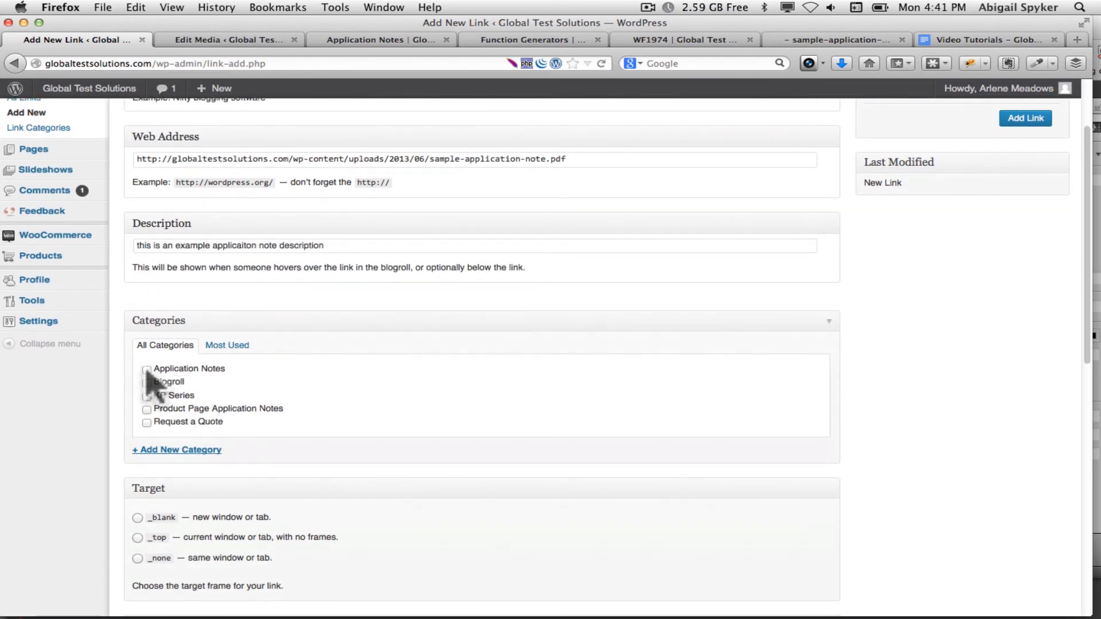
pyautogui.click(146, 369)
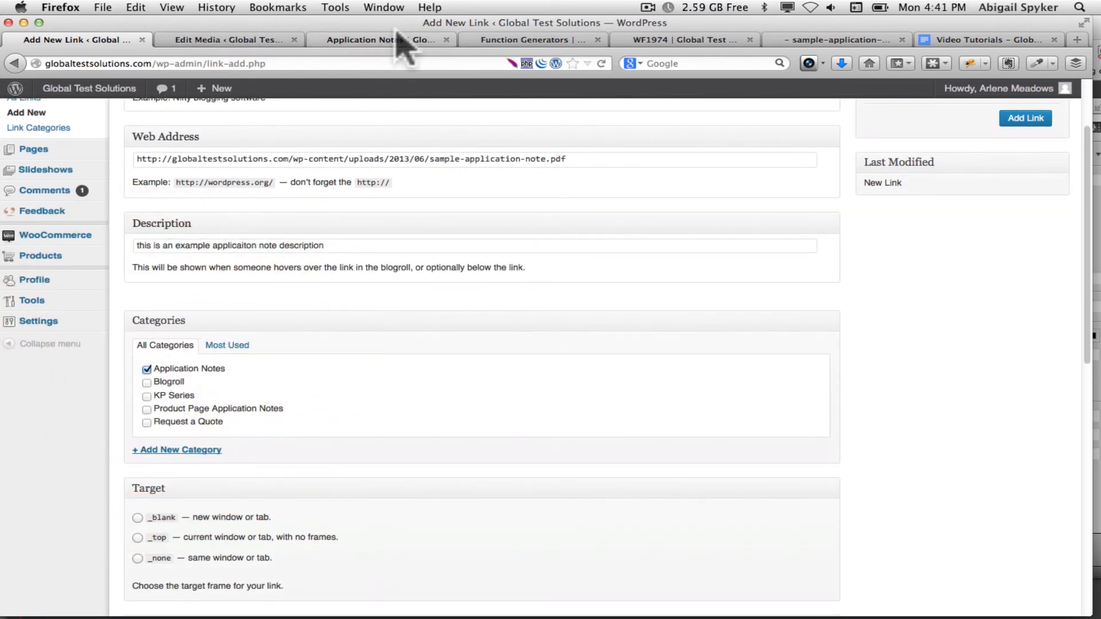
pyautogui.click(381, 39)
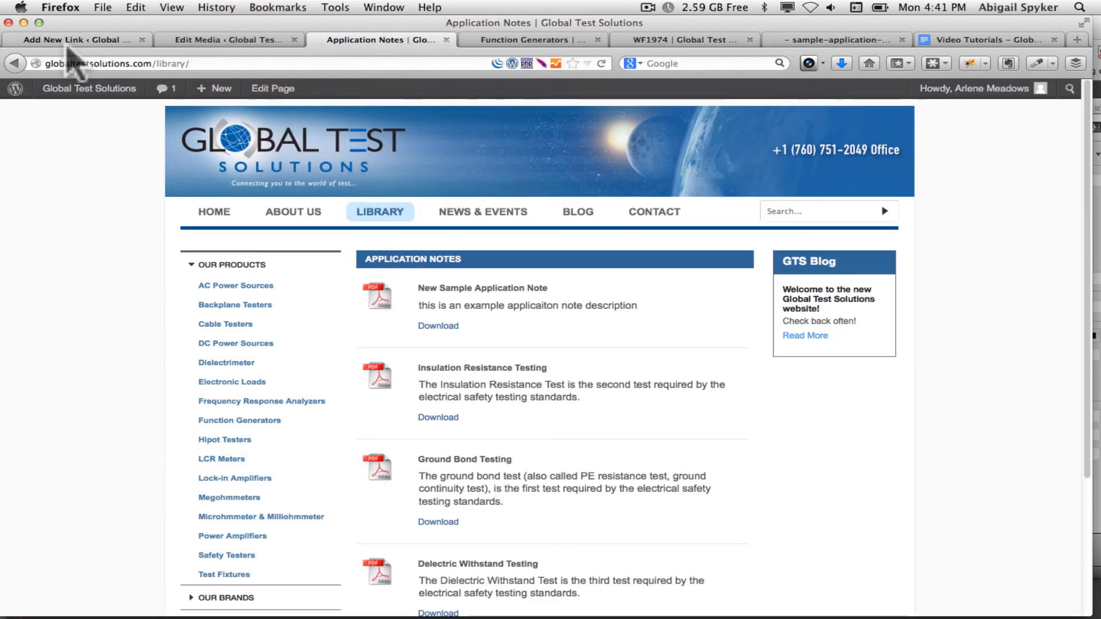
pyautogui.click(69, 40)
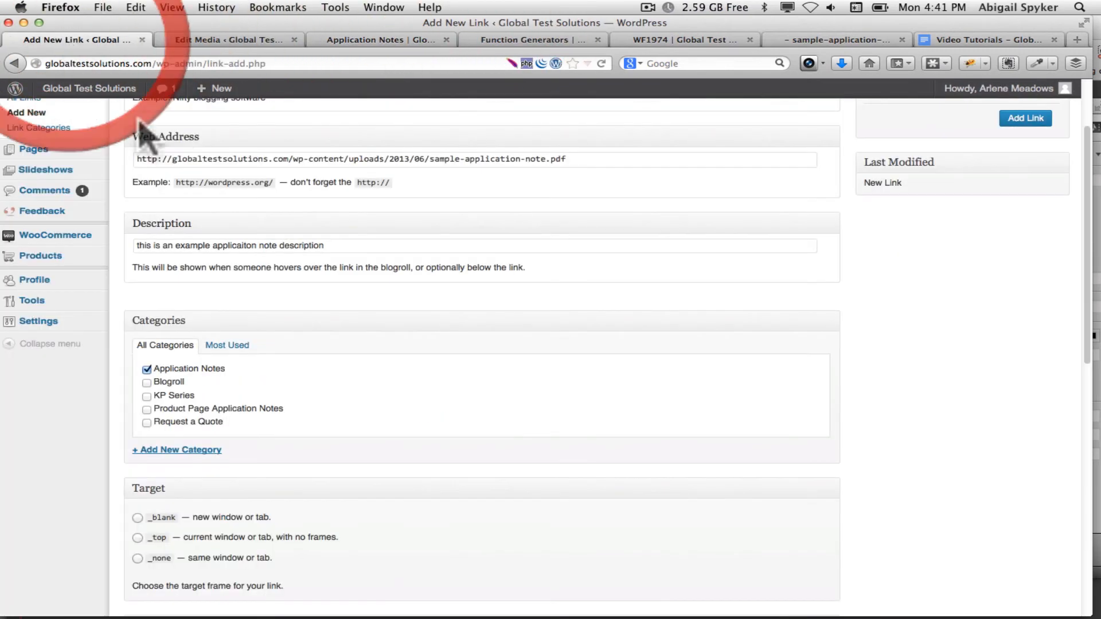
pyautogui.click(137, 519)
pyautogui.scroll(3, 740, 464)
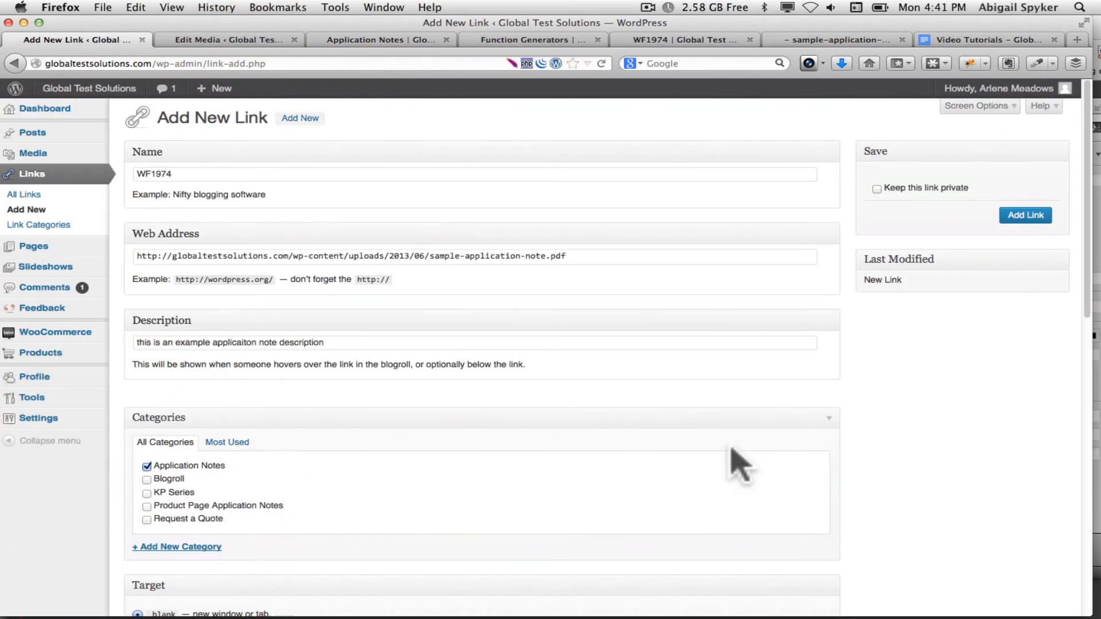
pyautogui.click(1025, 217)
# - Reload the live library page and the WF1974 product page to check how the new application note is displayed
pyautogui.click(369, 42)
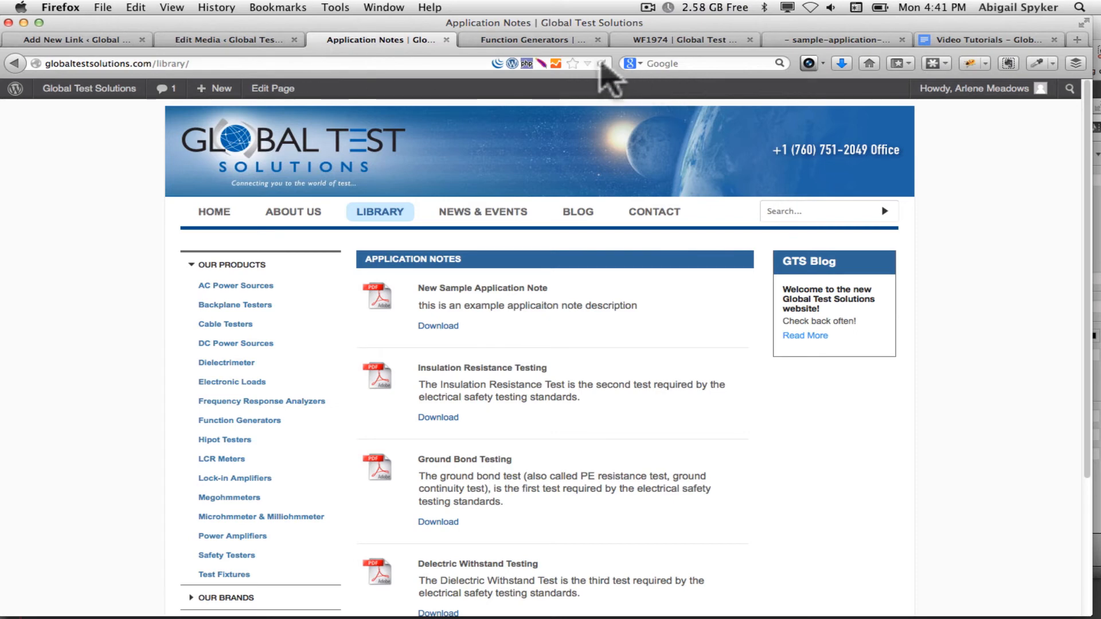
pyautogui.click(601, 63)
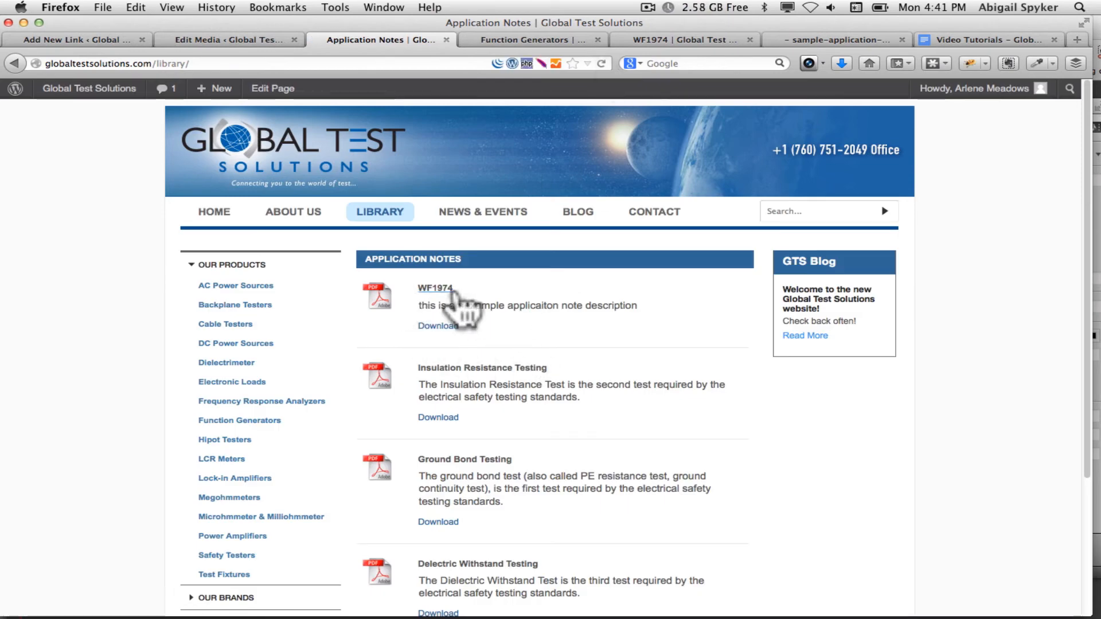
pyautogui.click(216, 40)
pyautogui.click(521, 40)
pyautogui.click(688, 40)
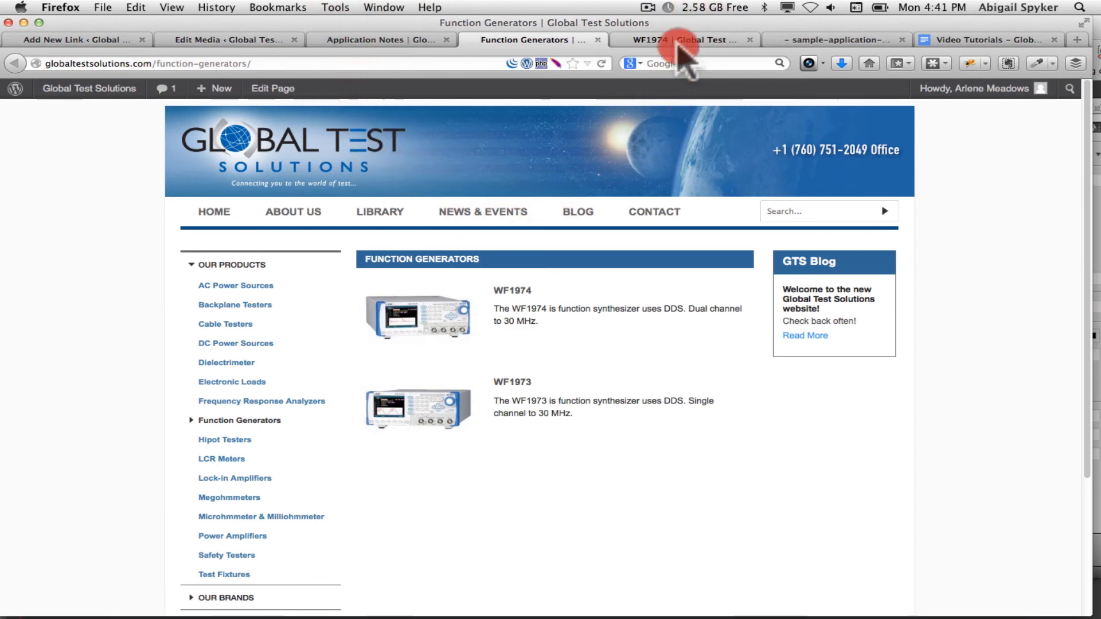
pyautogui.click(602, 62)
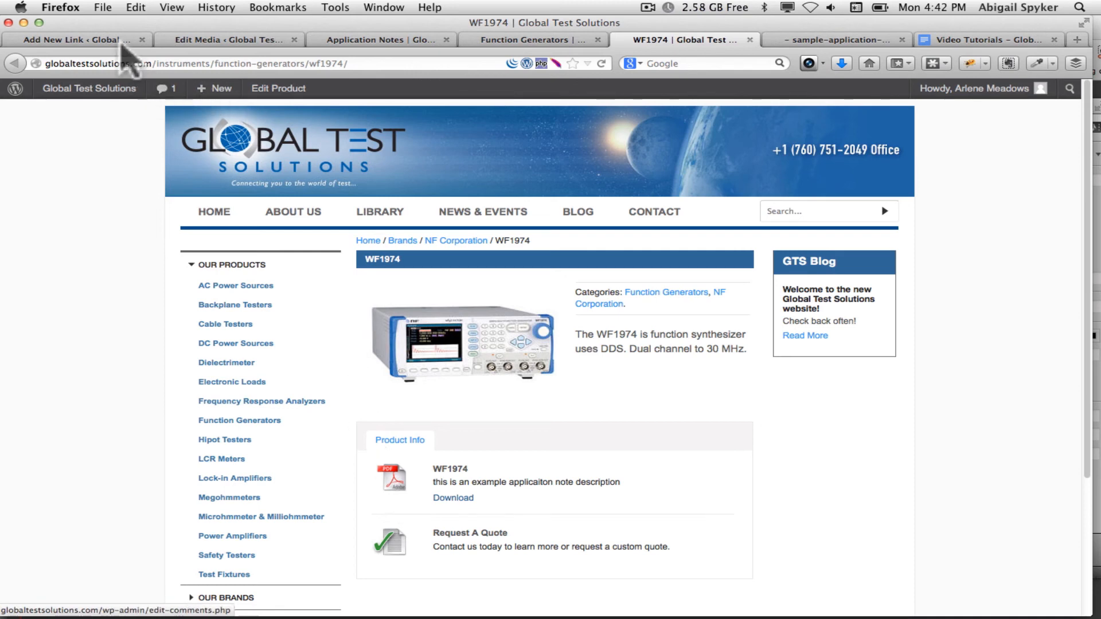
# - Go back to the site admin, find WF1974 in the list of all links, and delete that link
pyautogui.click(66, 40)
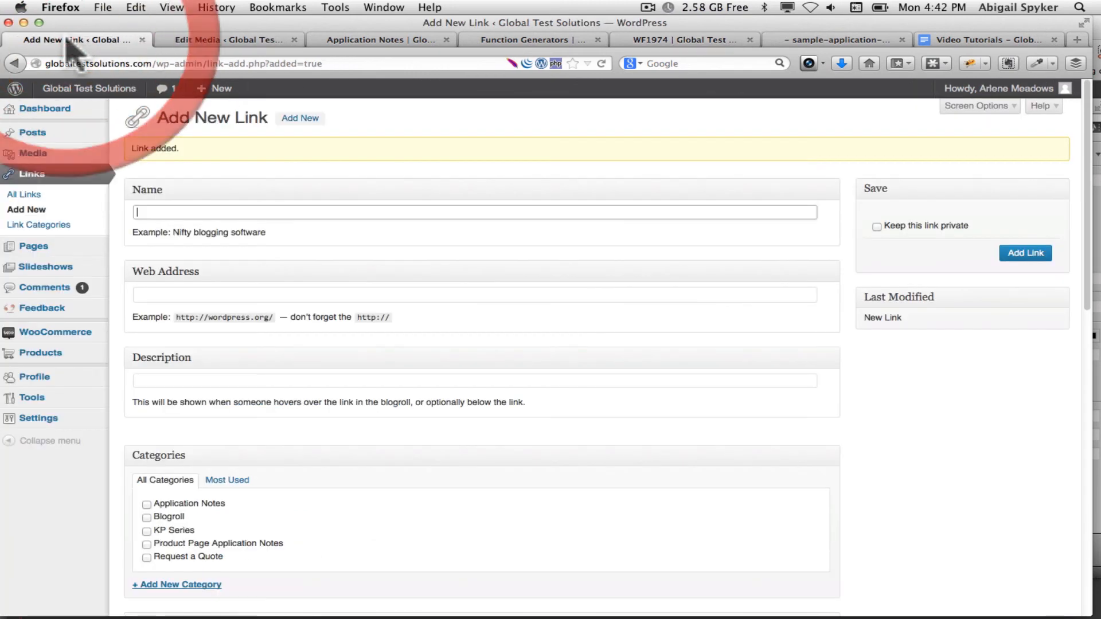
pyautogui.click(232, 41)
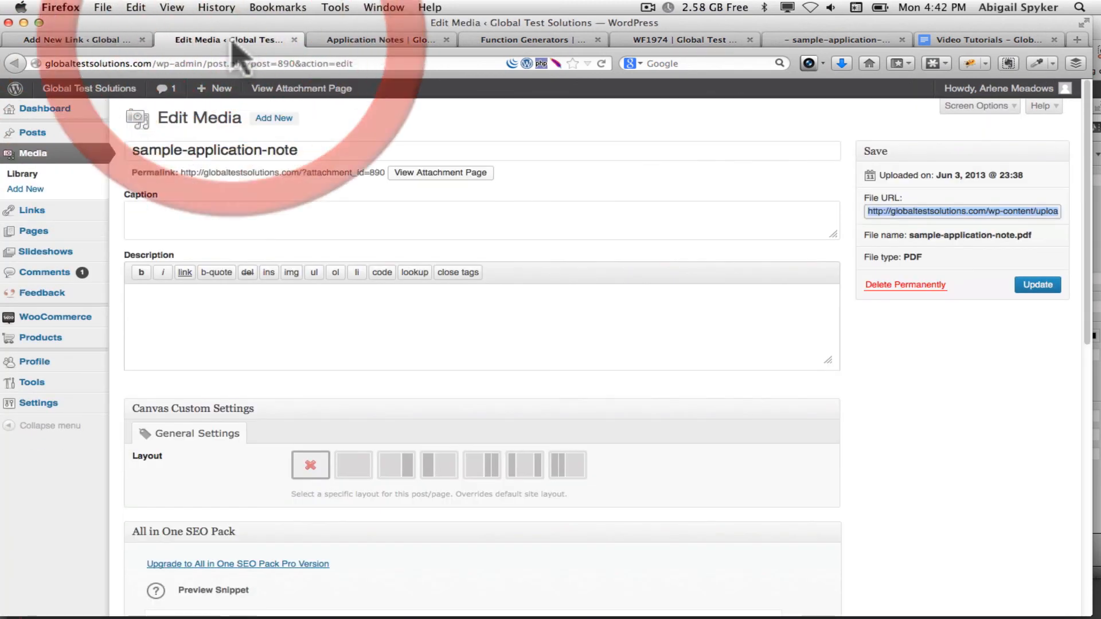
pyautogui.click(354, 42)
pyautogui.click(213, 42)
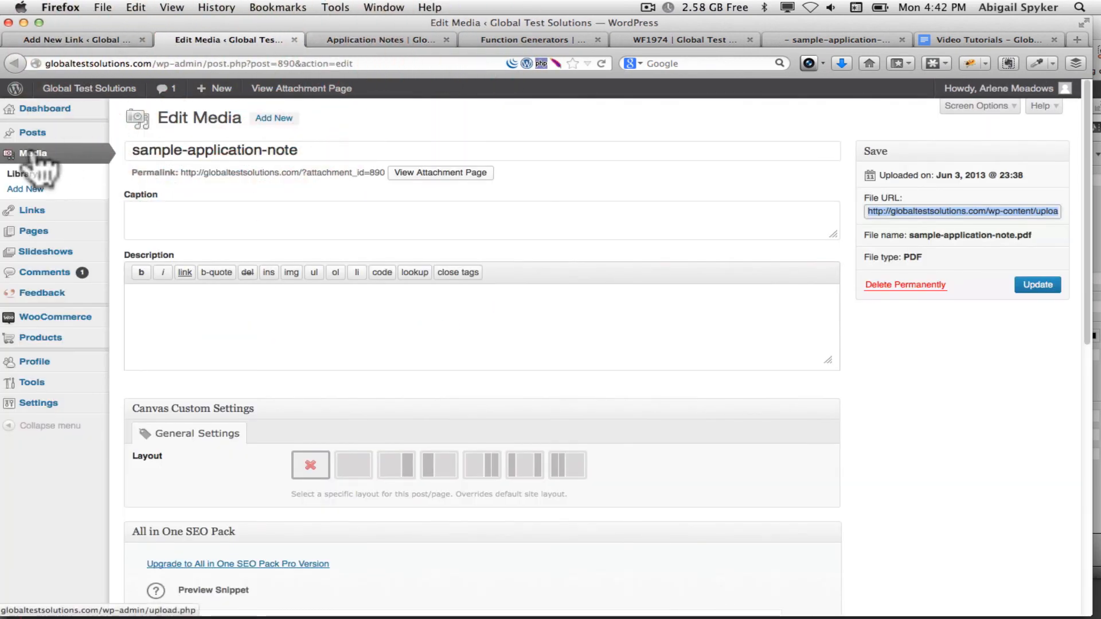
pyautogui.click(35, 210)
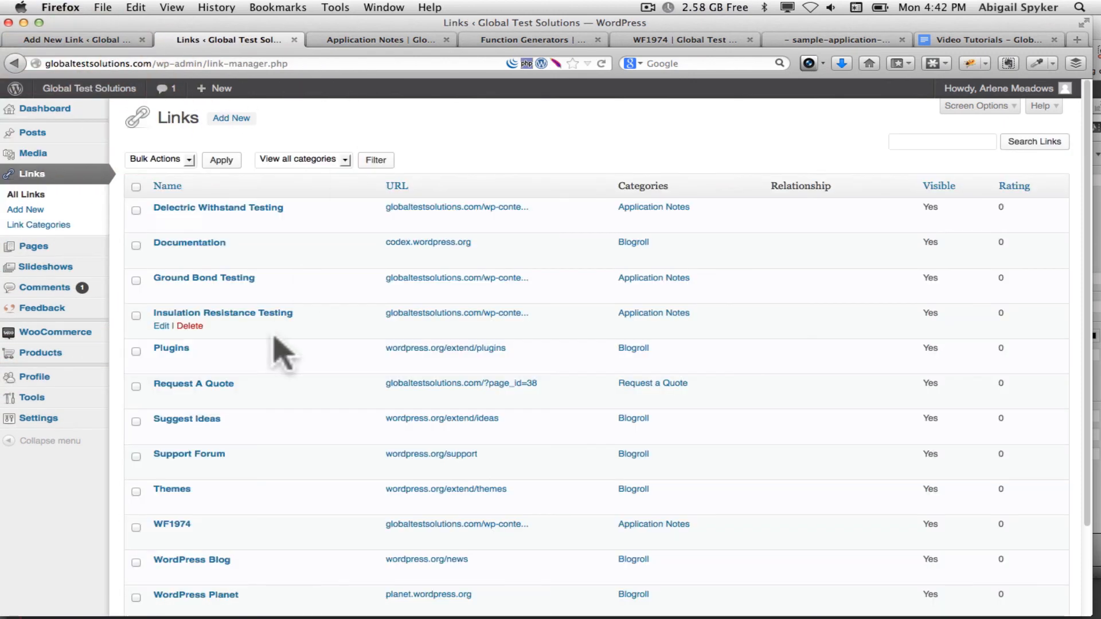
pyautogui.scroll(-3, 277, 346)
pyautogui.scroll(-1, 274, 337)
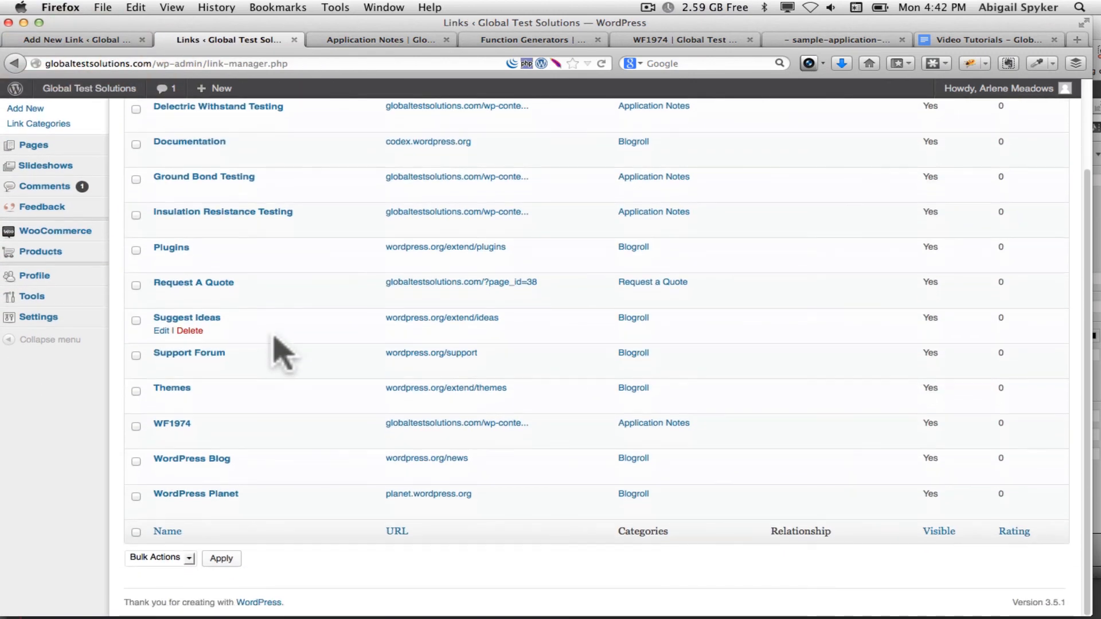
pyautogui.scroll(1, 274, 337)
pyautogui.scroll(1, 281, 353)
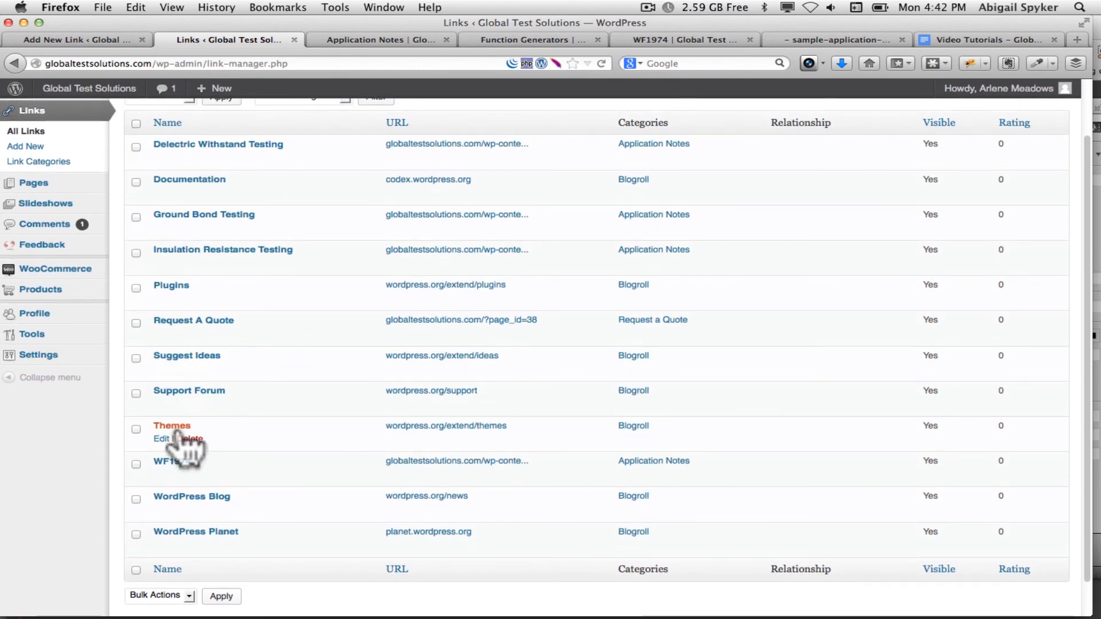
pyautogui.click(183, 475)
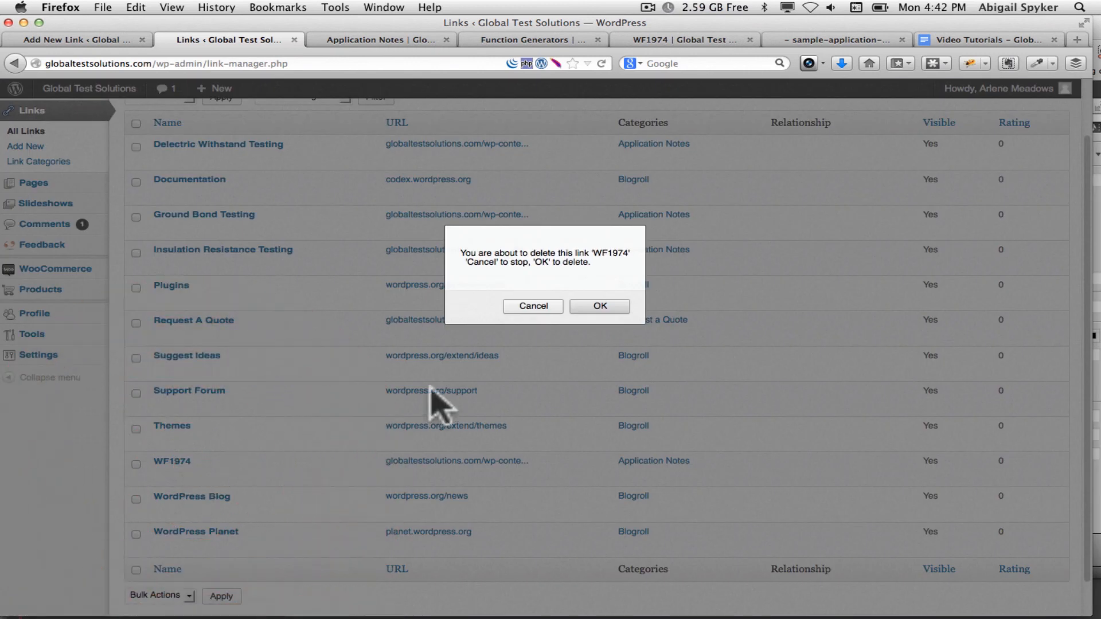
pyautogui.click(601, 304)
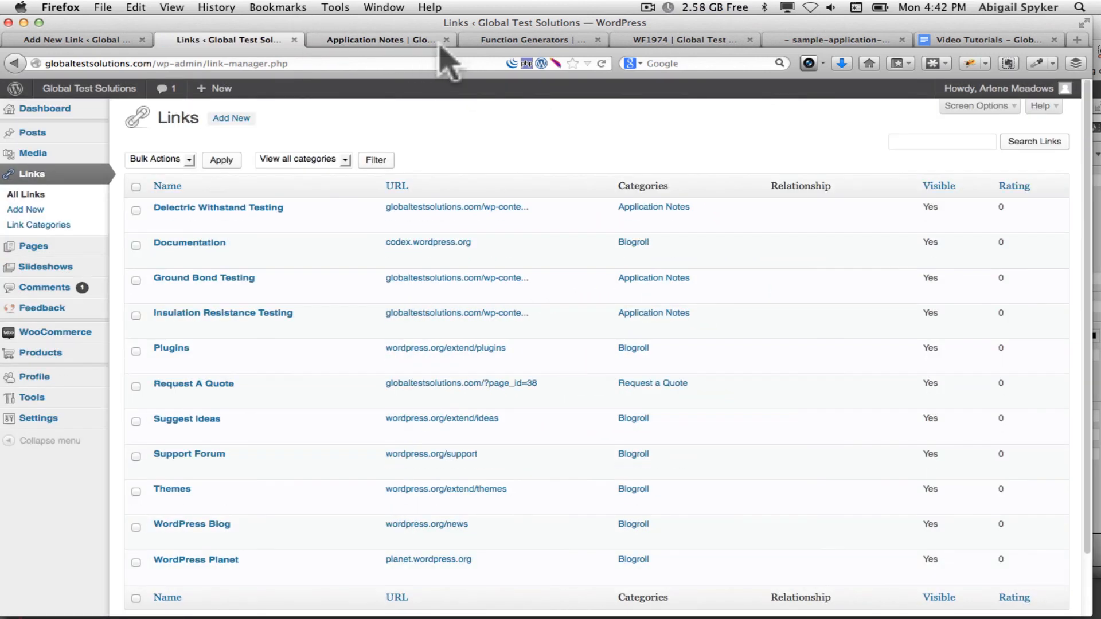
# - Switch to the Video Tutorials document in Google Docs and insert four blank lines below "How to add an application note"
pyautogui.click(968, 40)
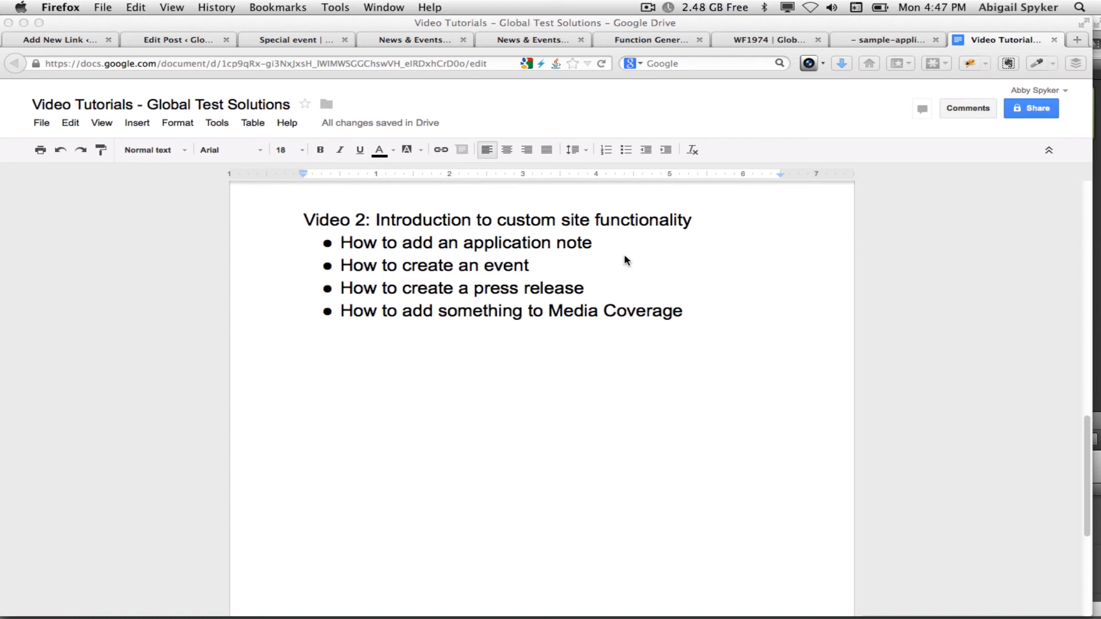
pyautogui.click(601, 241)
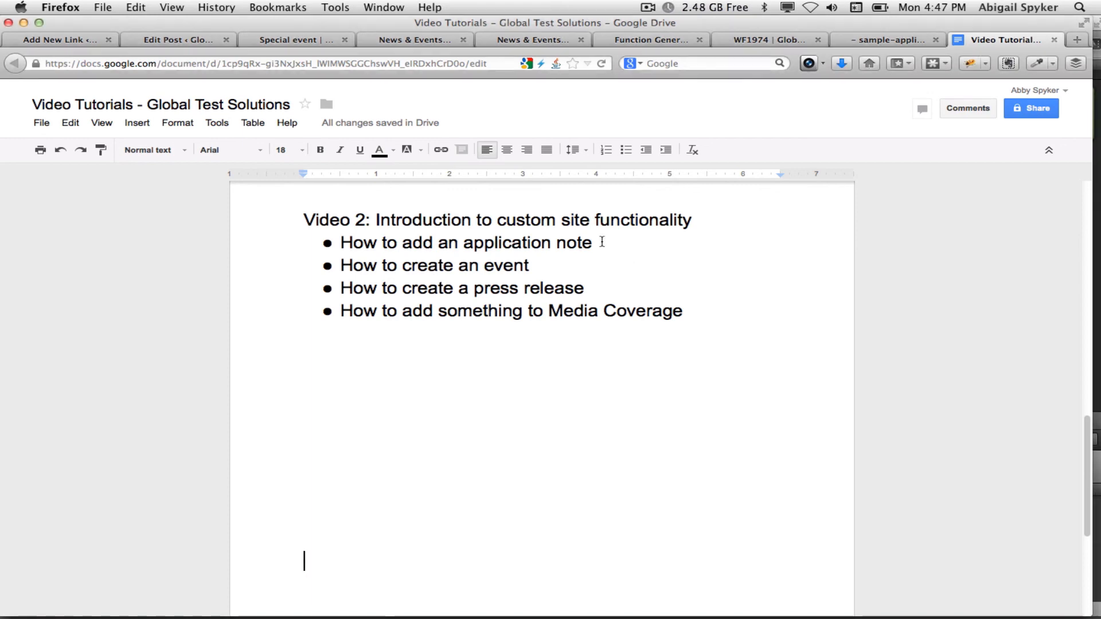
pyautogui.press('Return')
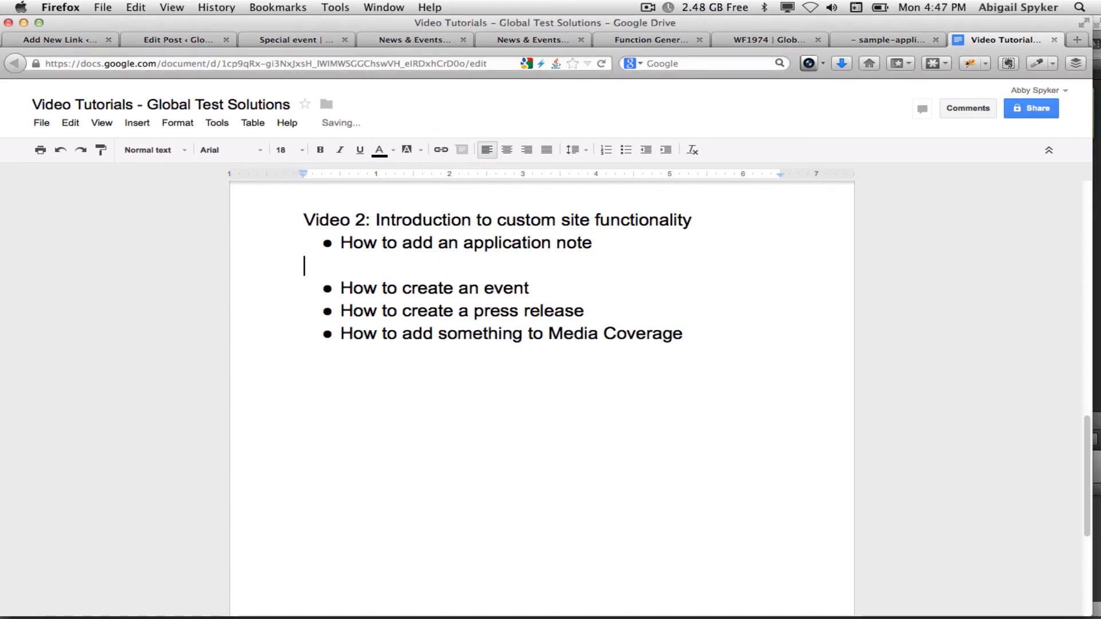
pyautogui.press('Return')
pyautogui.press('Return')
pyautogui.press('Return')
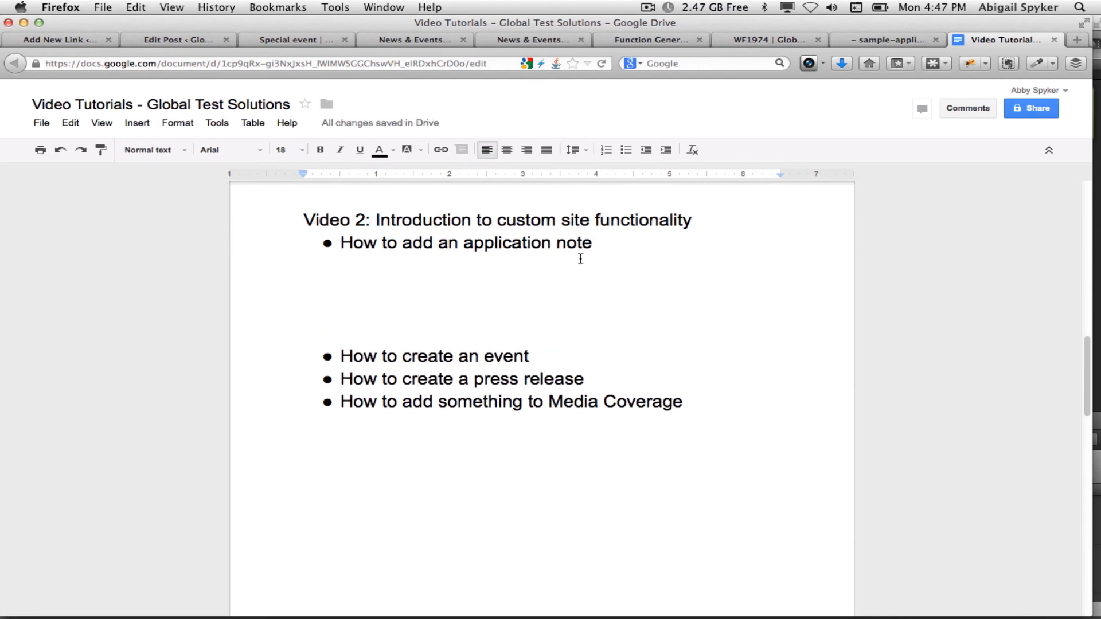
pyautogui.click(647, 7)
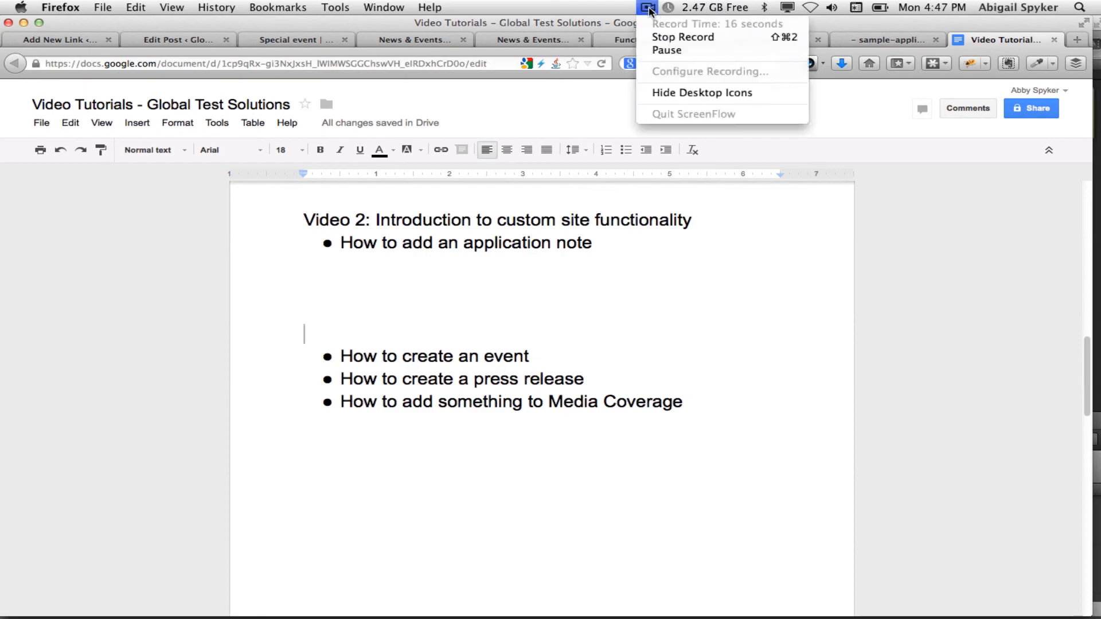